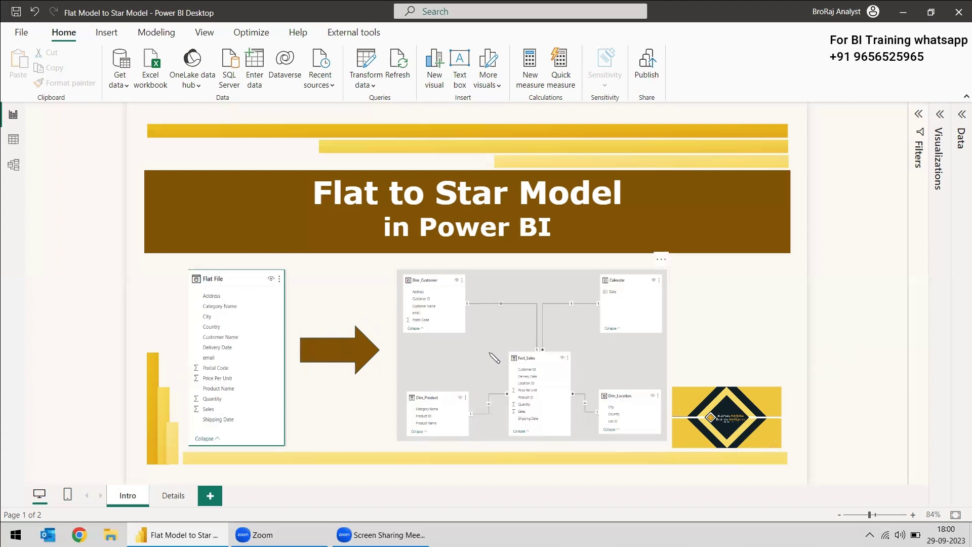
Review the Details page, the fields of the Flat File DB table and its card in the model view.
click(178, 496)
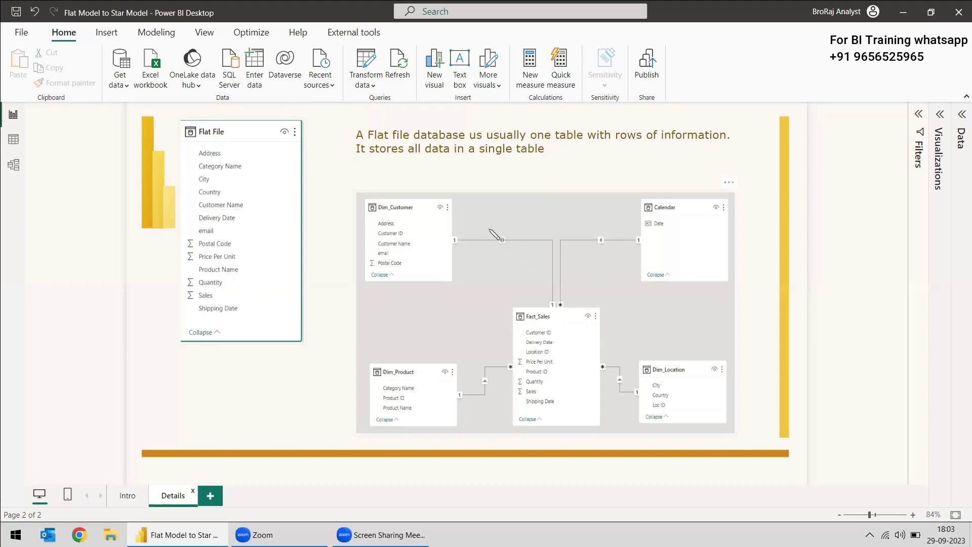
click(961, 116)
click(867, 160)
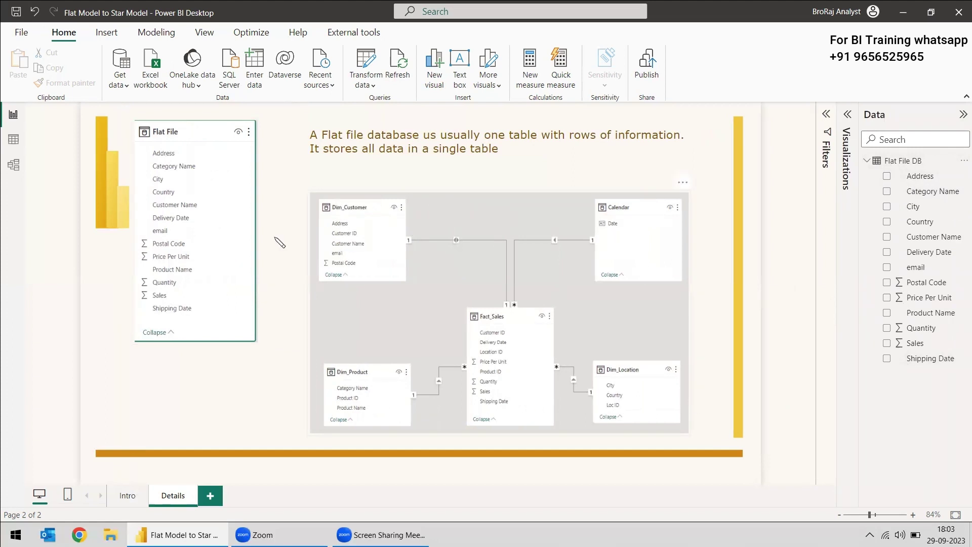
click(12, 165)
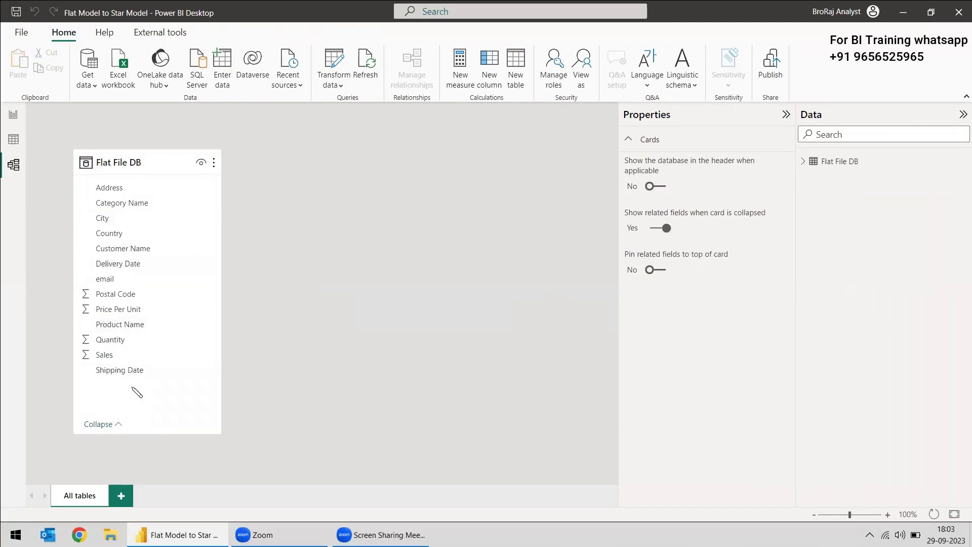
Open the Power Query Editor and disable loading of the Flat File DB query into the report.
click(333, 66)
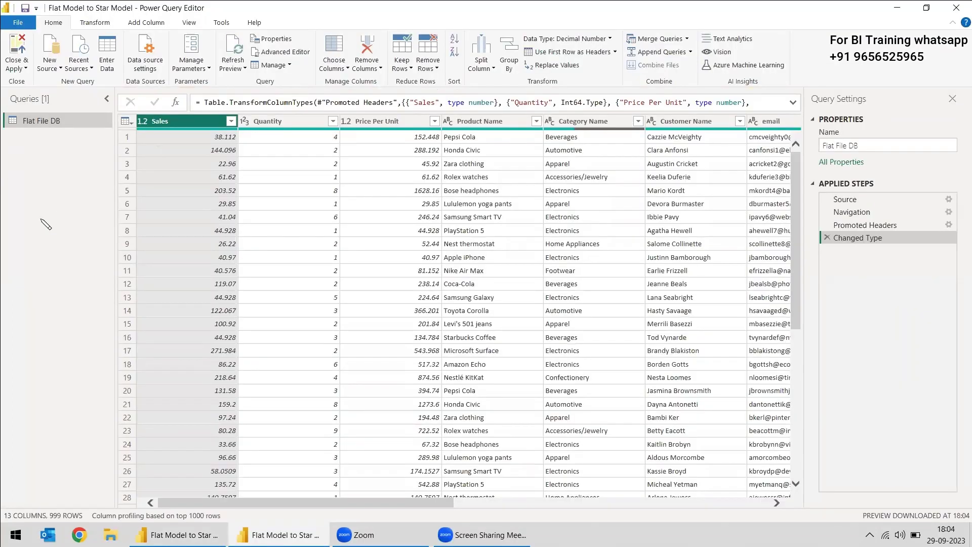
right_click(44, 120)
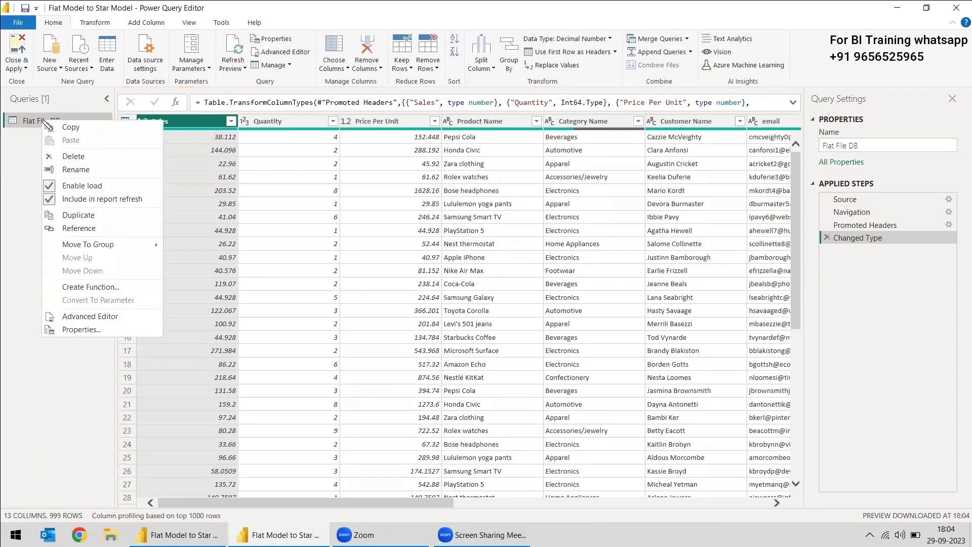
click(77, 185)
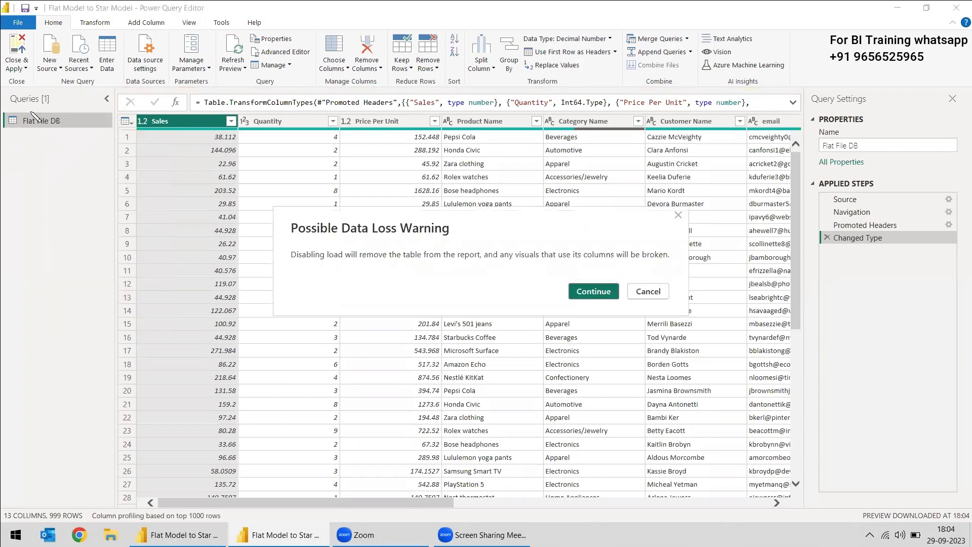
click(591, 290)
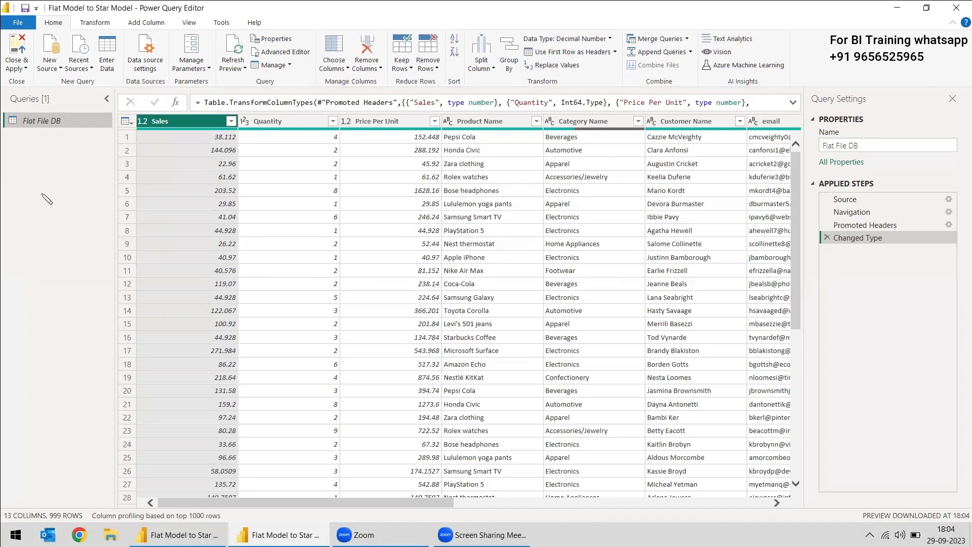
Create a reference query from Flat File DB and name it DimCustomer.
right_click(44, 126)
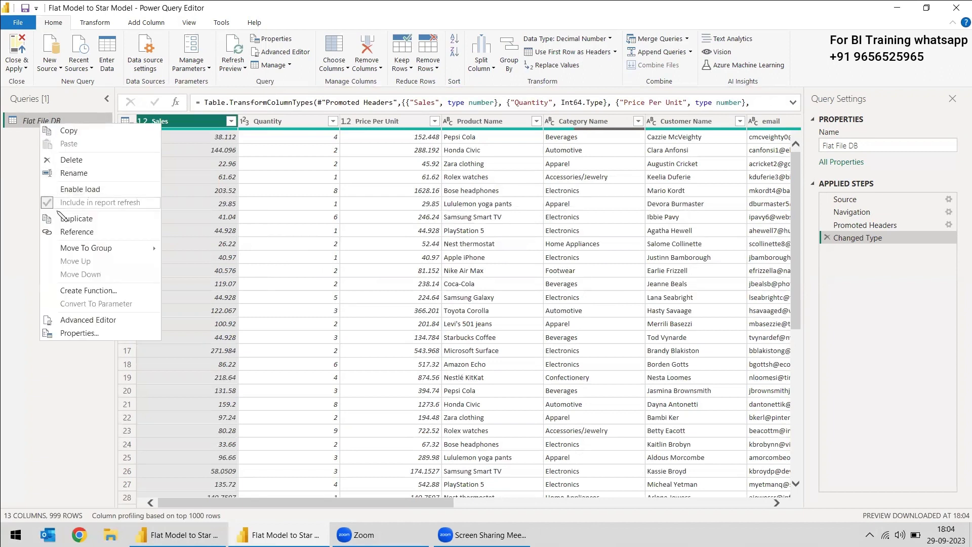
click(57, 231)
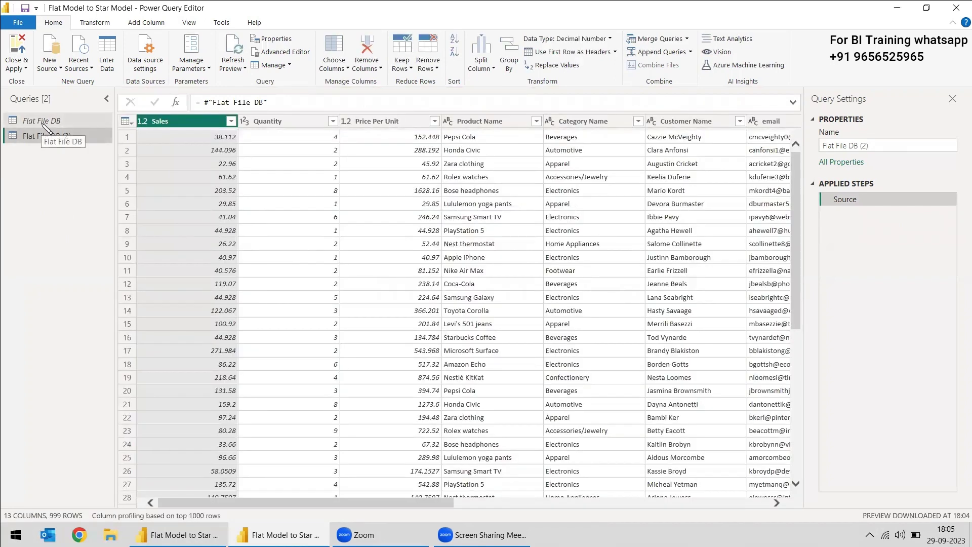
click(43, 123)
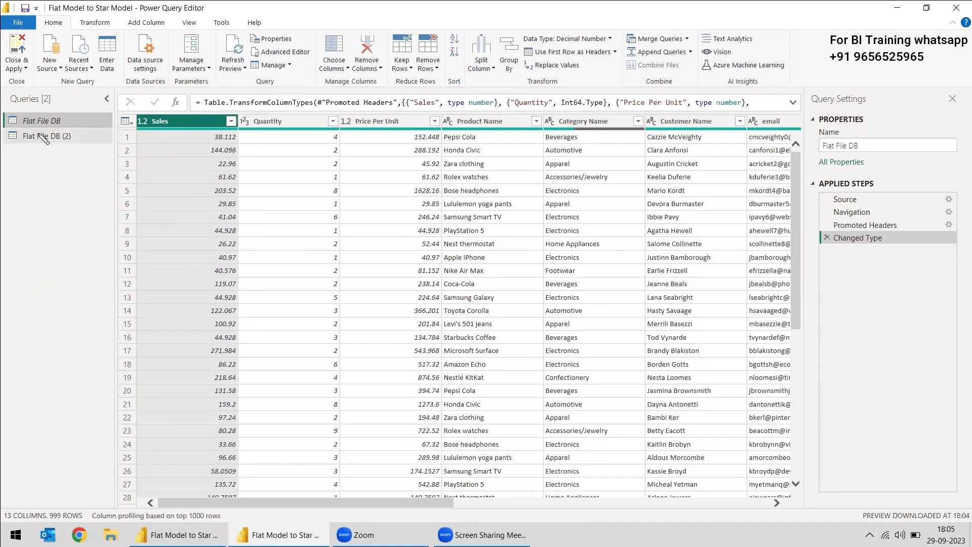
click(41, 137)
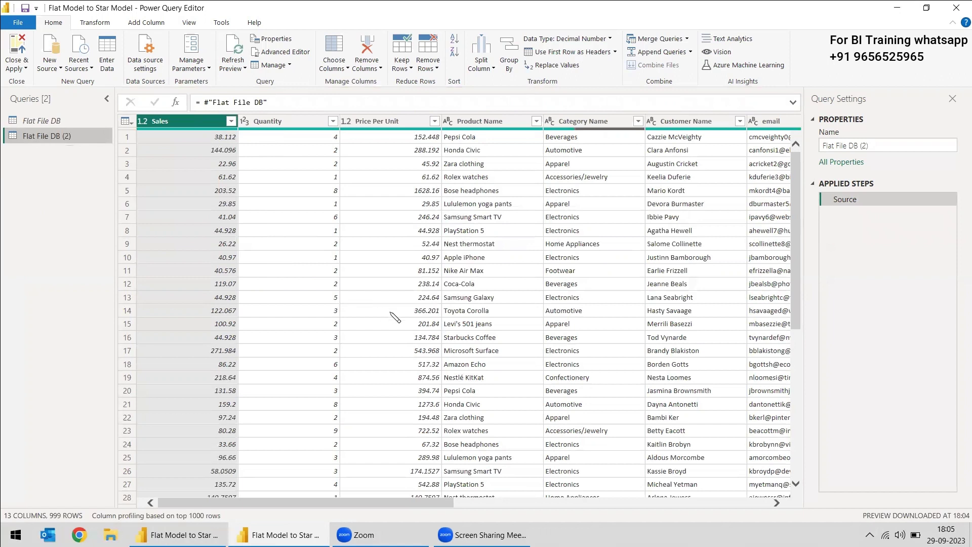
right_click(51, 124)
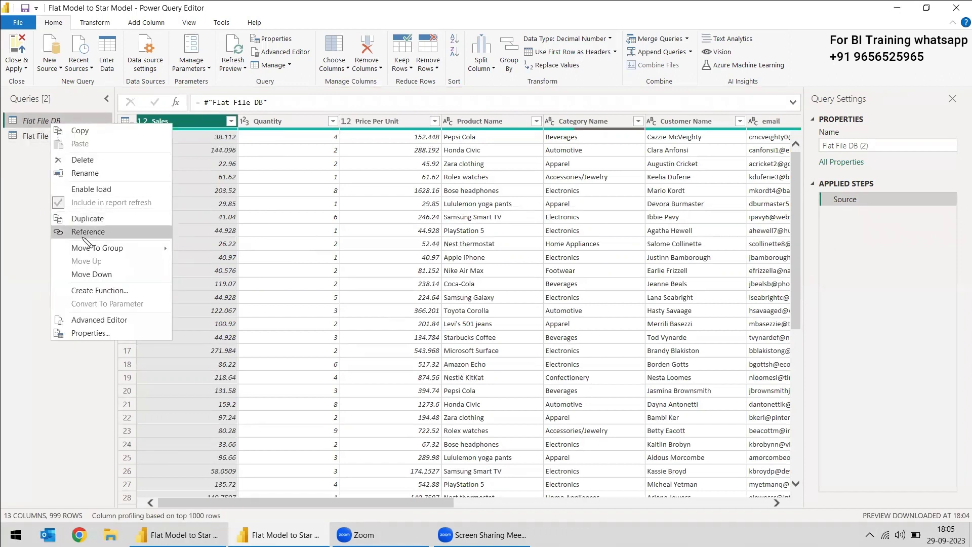
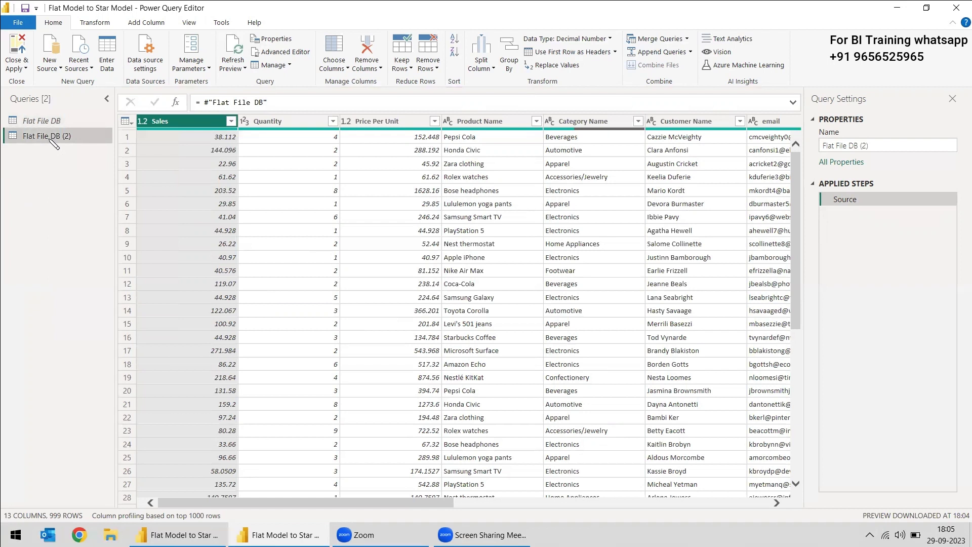
click(859, 146)
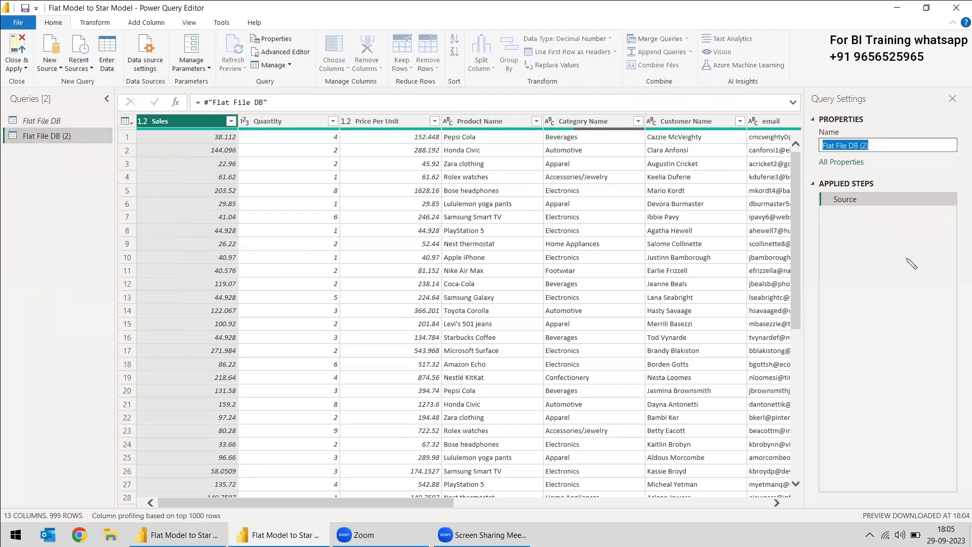
key(BackSpace)
text(DimCustomer)
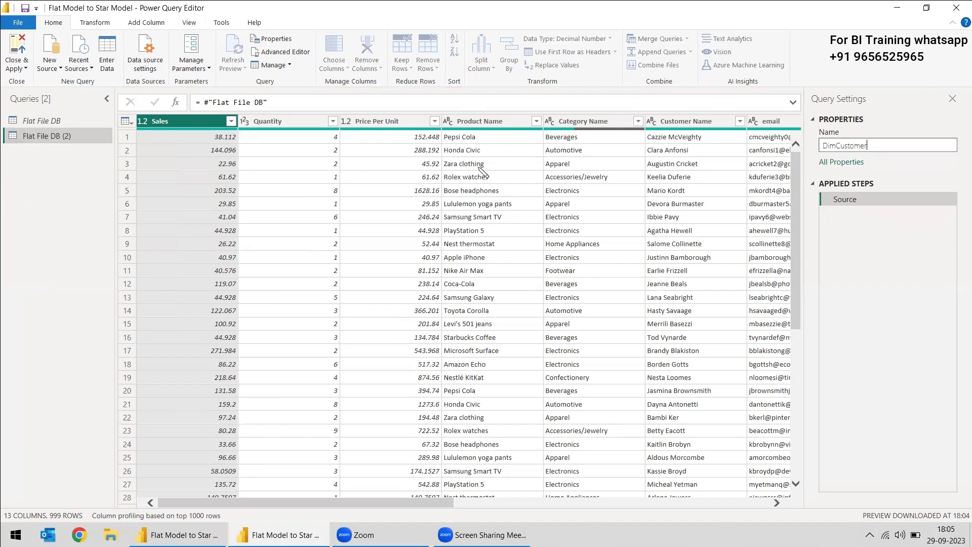
Remove the Sales, Quantity, Price Per Unit, Product Name and Category Name columns from DimCustomer.
click(598, 124)
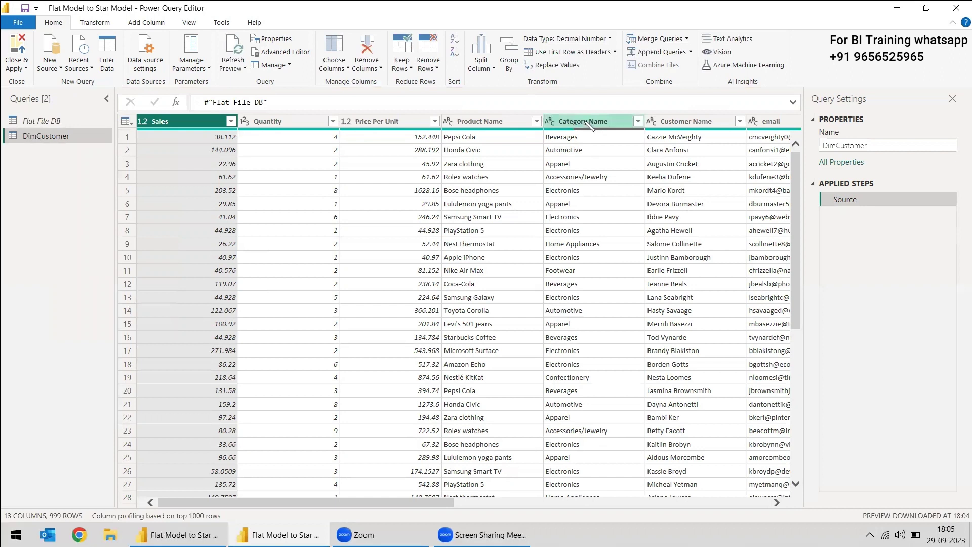
shift+click(160, 122)
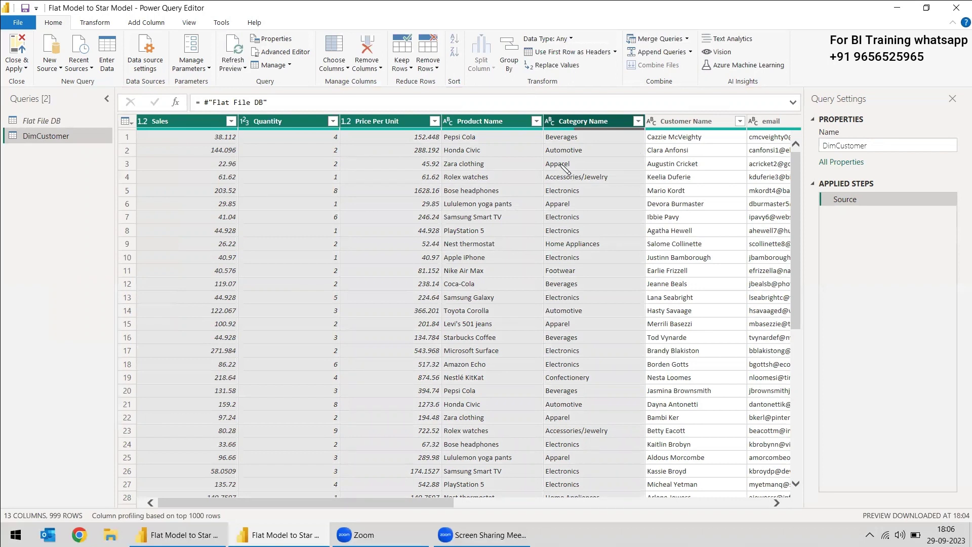
right_click(320, 128)
click(365, 146)
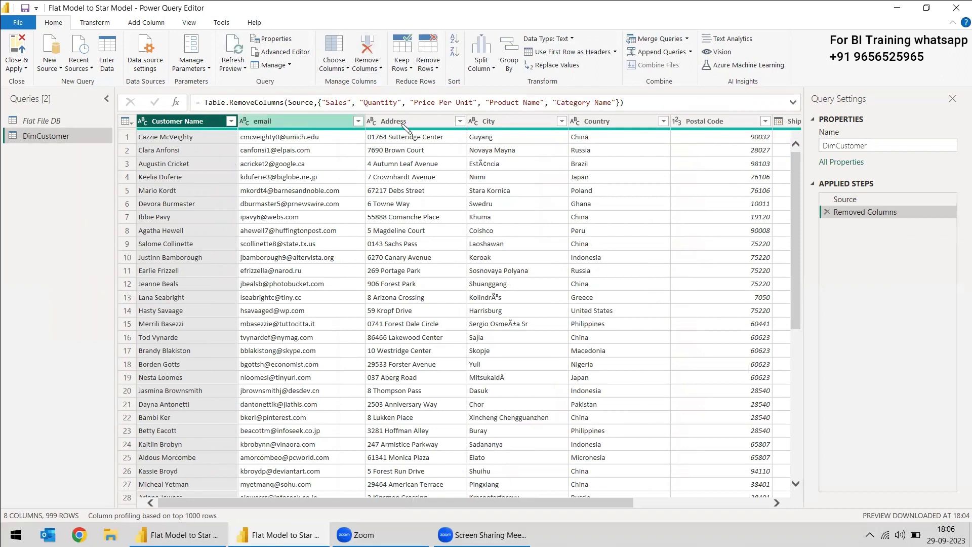
Remove the City, Country, Shipping Date and Delivery Date columns from DimCustomer.
click(514, 123)
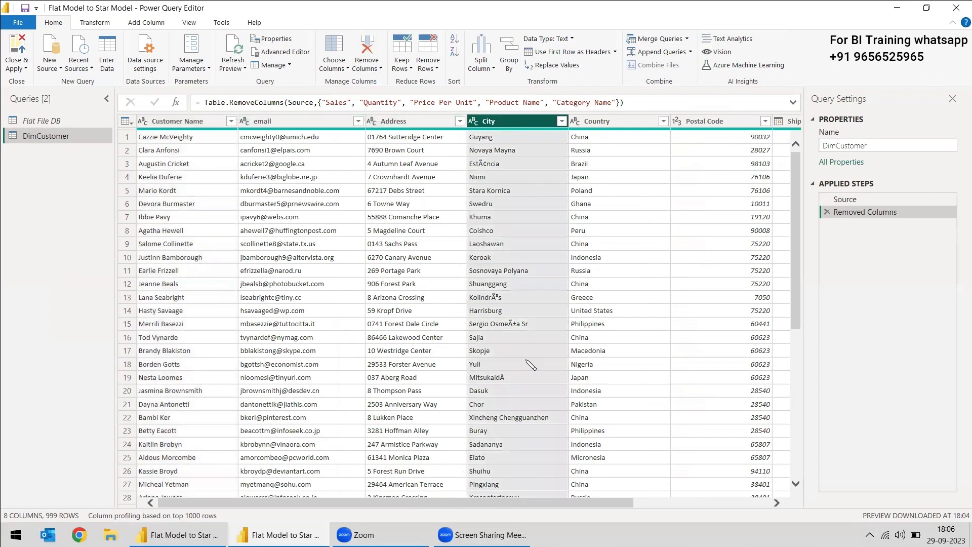
ctrl+click(620, 127)
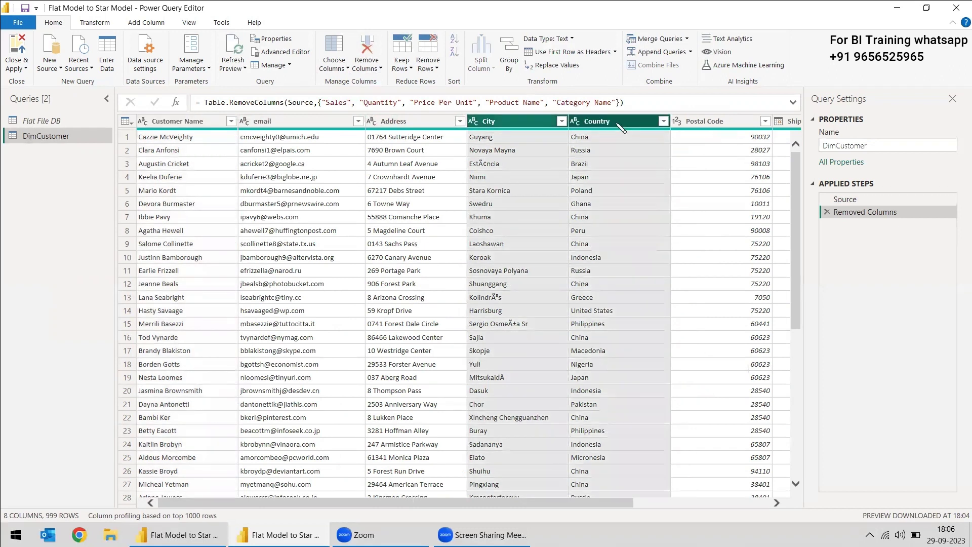
key(Delete)
ctrl+click(719, 126)
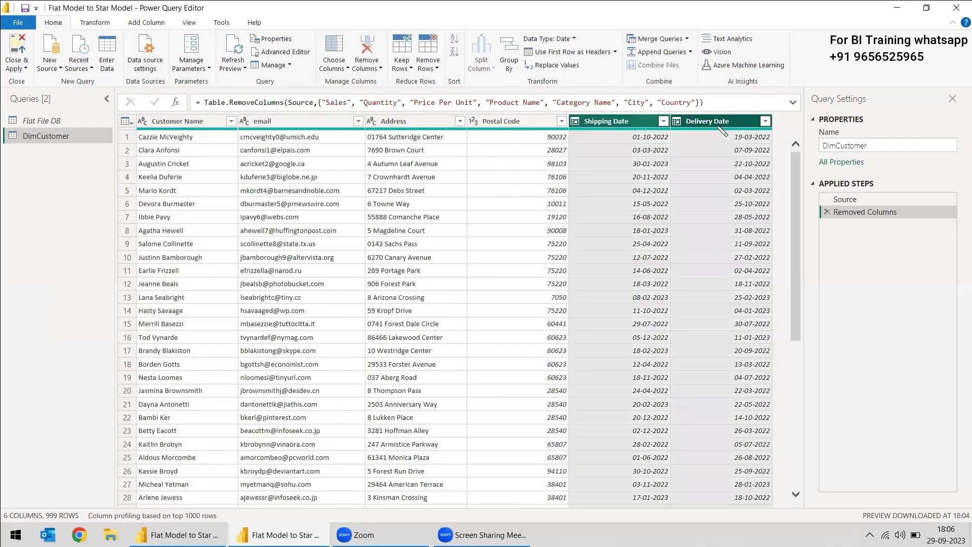
right_click(718, 126)
click(737, 147)
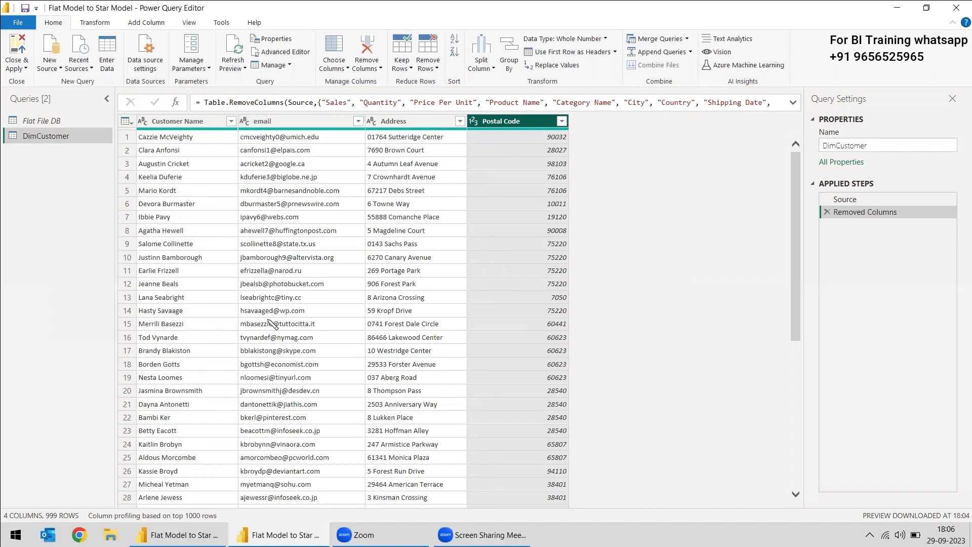
Remove duplicate rows from DimCustomer based on the email column.
scroll(273, 324, down, 5)
scroll(217, 257, up, 5)
click(272, 127)
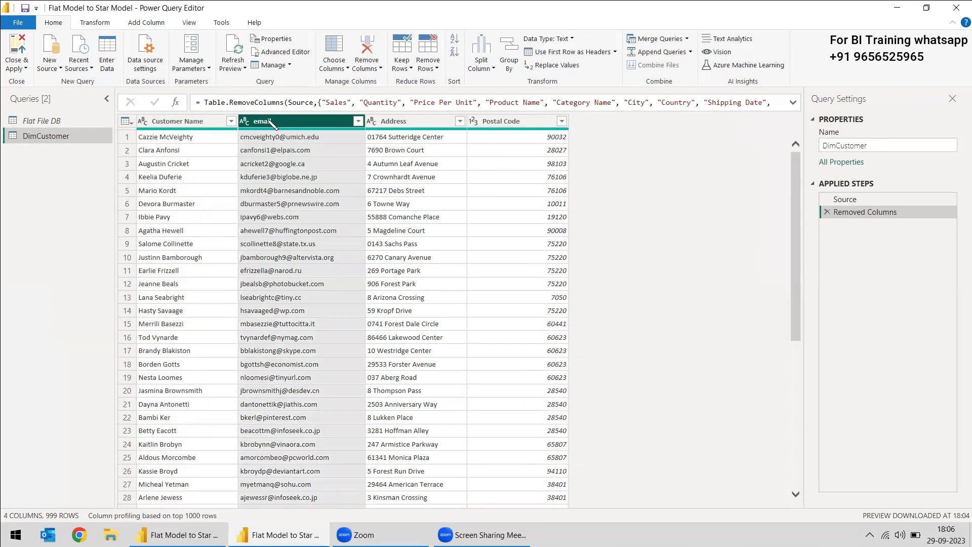
right_click(268, 125)
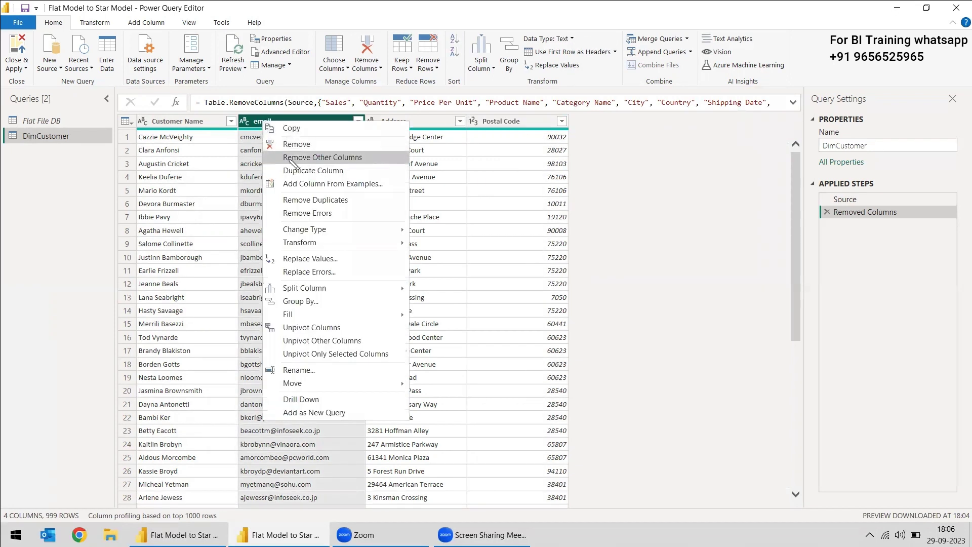
click(315, 200)
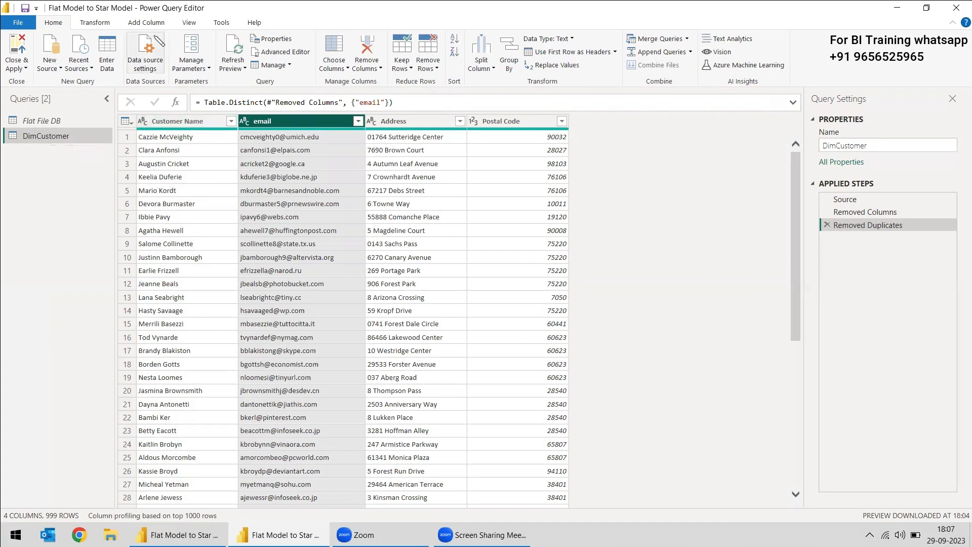
Add an index column starting from 1 to DimCustomer and move it ahead of Customer Name.
click(145, 22)
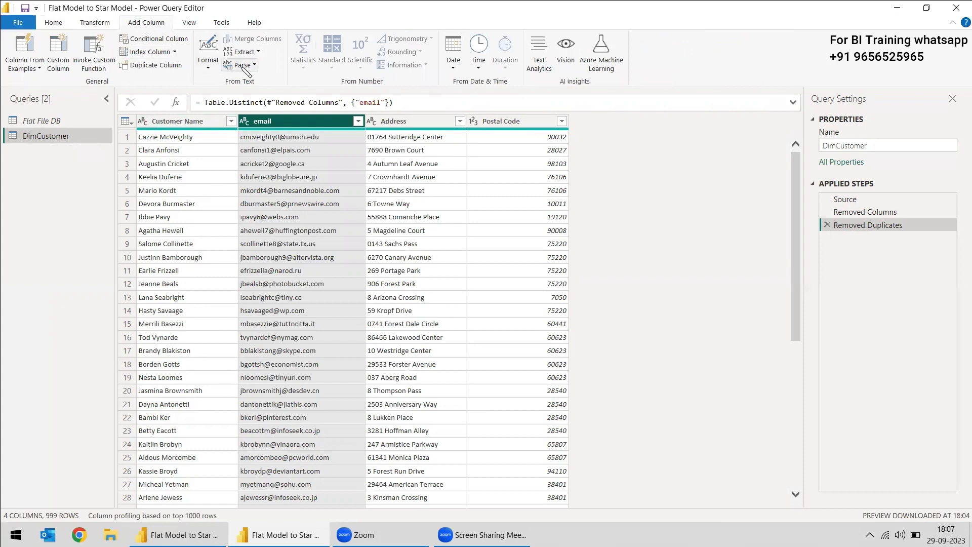
click(174, 52)
click(147, 80)
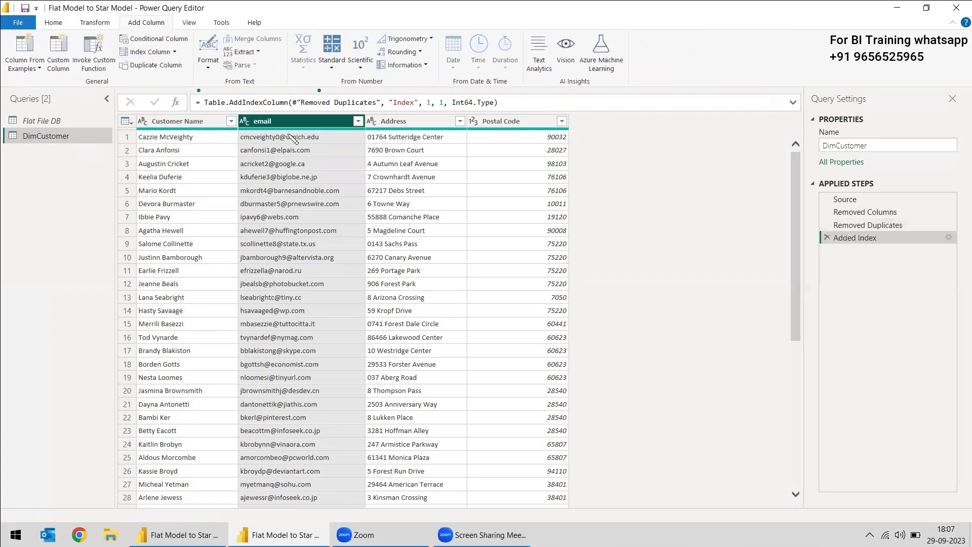
drag(618, 123, 188, 124)
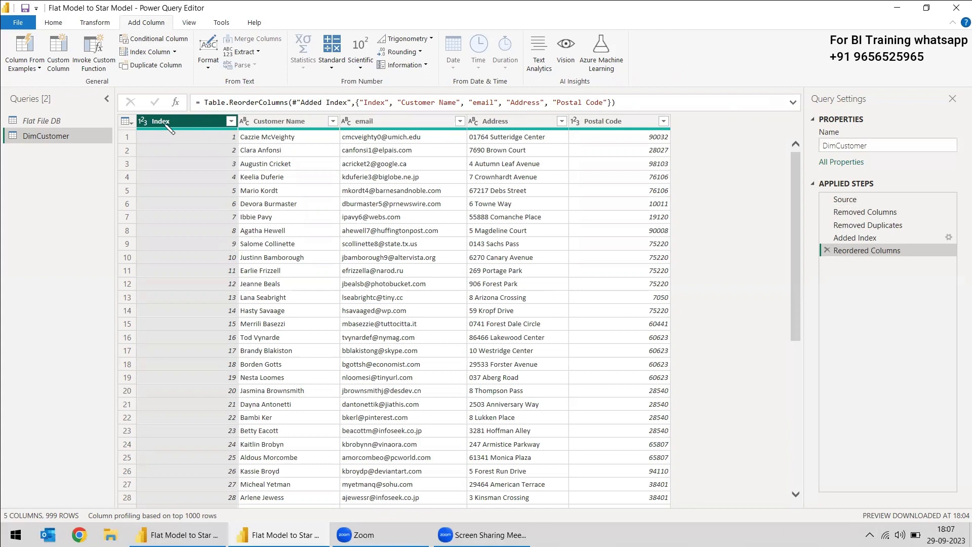
Rename the Index column of DimCustomer to Customer ID.
right_click(170, 129)
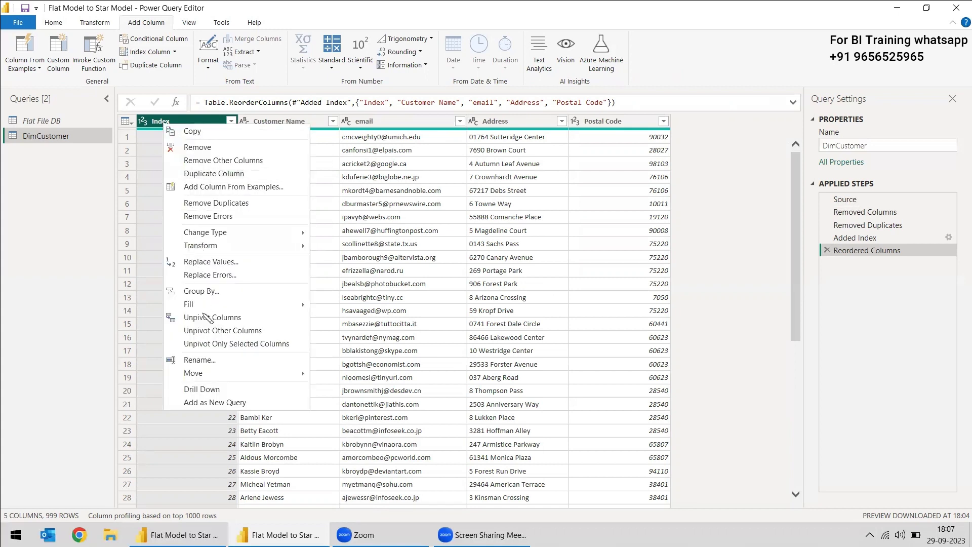
click(205, 363)
text(Customer ID)
key(Return)
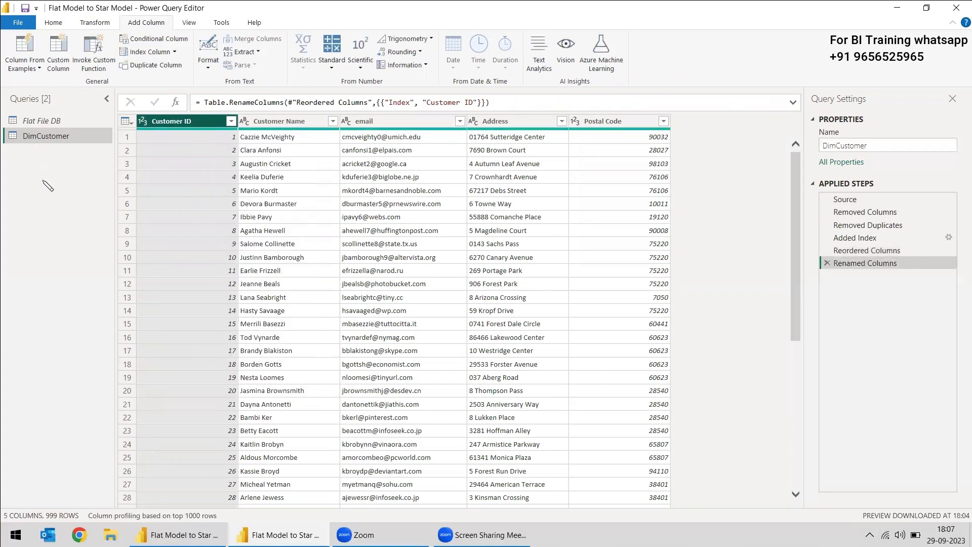
Create another reference query from Flat File DB and name it DimProducts.
click(44, 127)
right_click(42, 125)
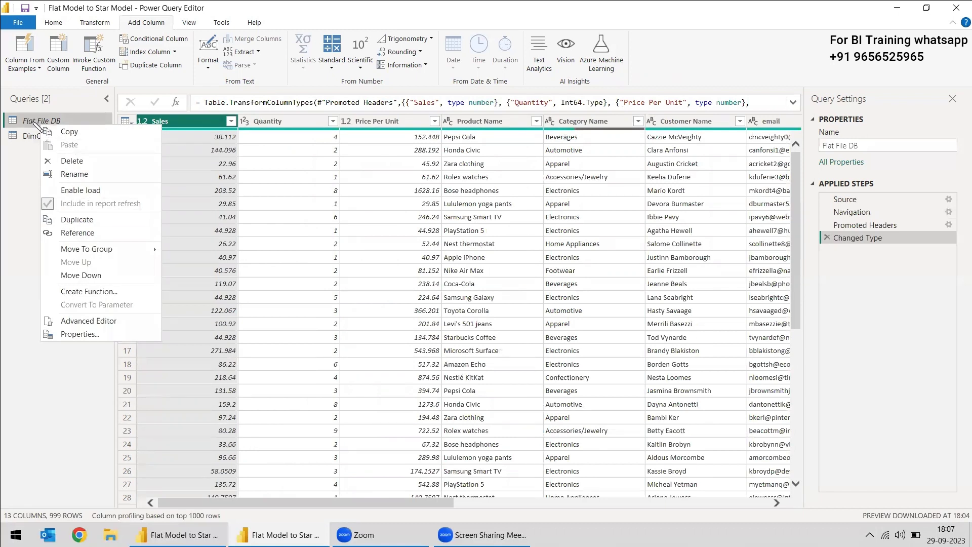
click(77, 233)
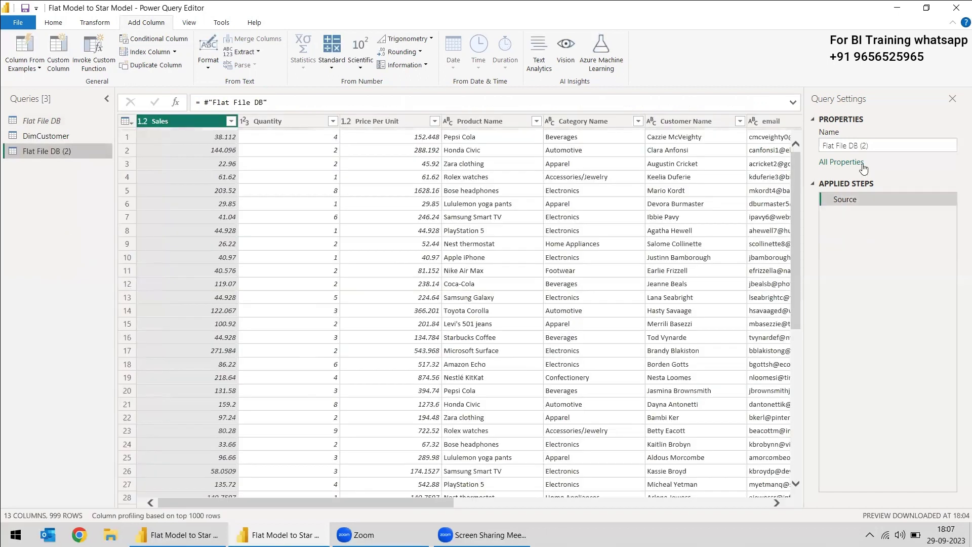
drag(868, 146, 794, 155)
text(DimProducts)
key(Return)
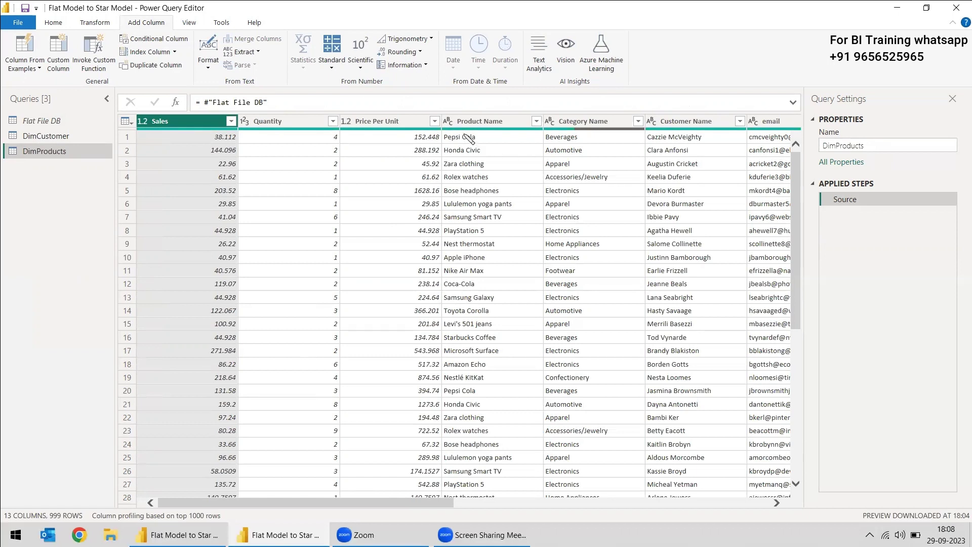
Remove every column from DimProducts except Product Name and Category Name.
click(400, 123)
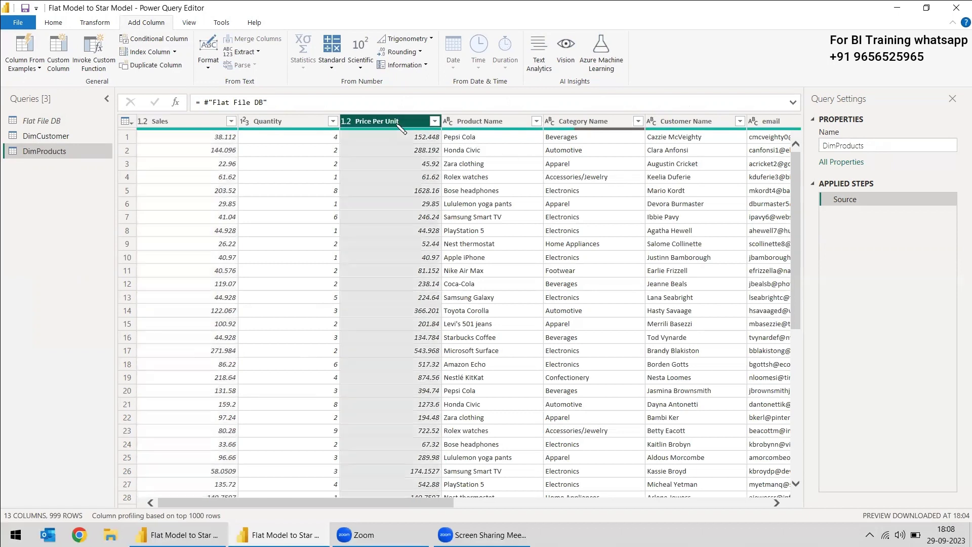
shift+click(198, 125)
right_click(197, 125)
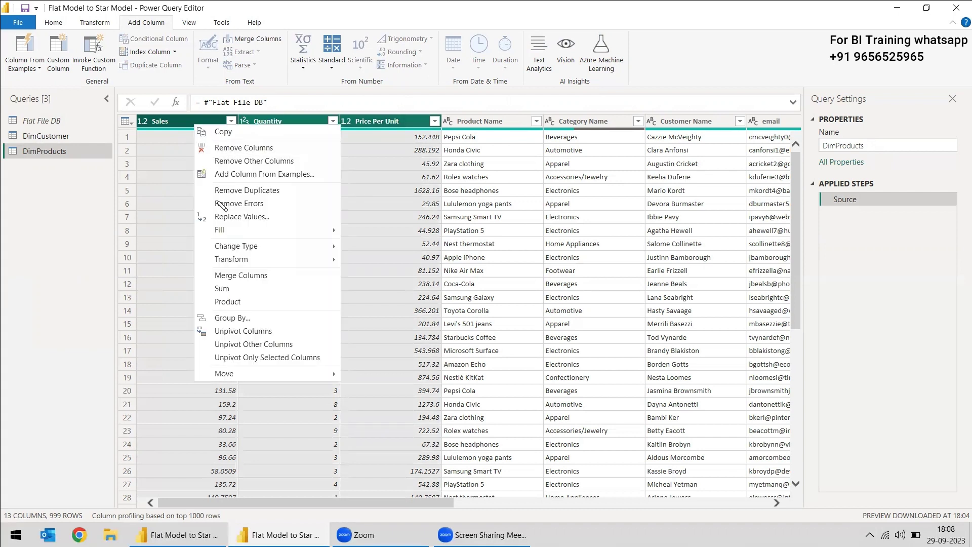
click(234, 149)
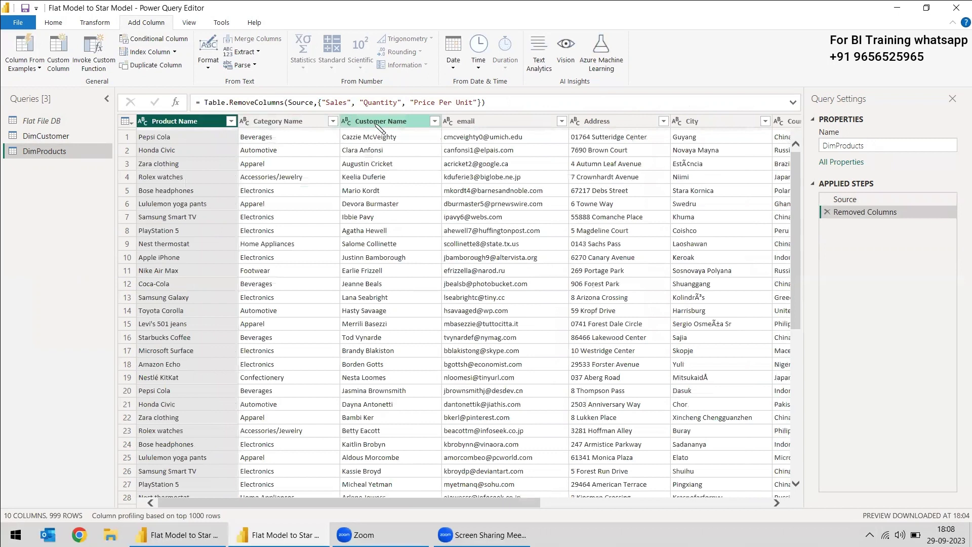
click(387, 124)
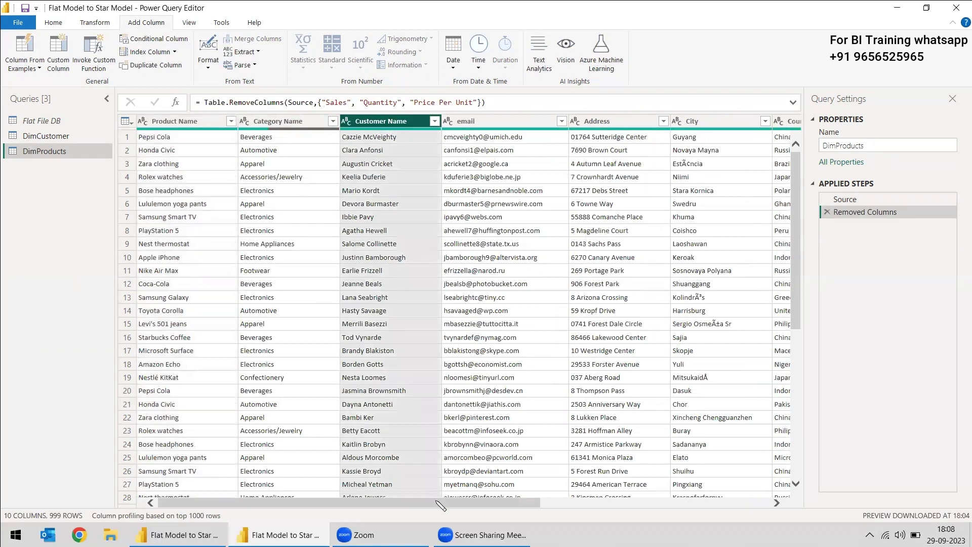
key(ctrl+shift+End)
key(Delete)
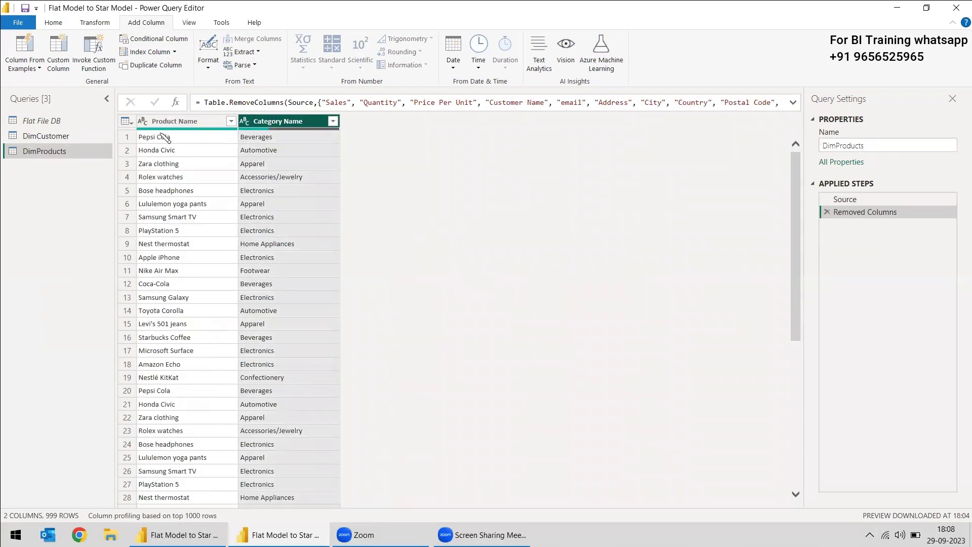
Remove duplicate rows from DimProducts based on Product Name and add an index column starting from 1 ahead of Product Name.
click(205, 126)
right_click(204, 127)
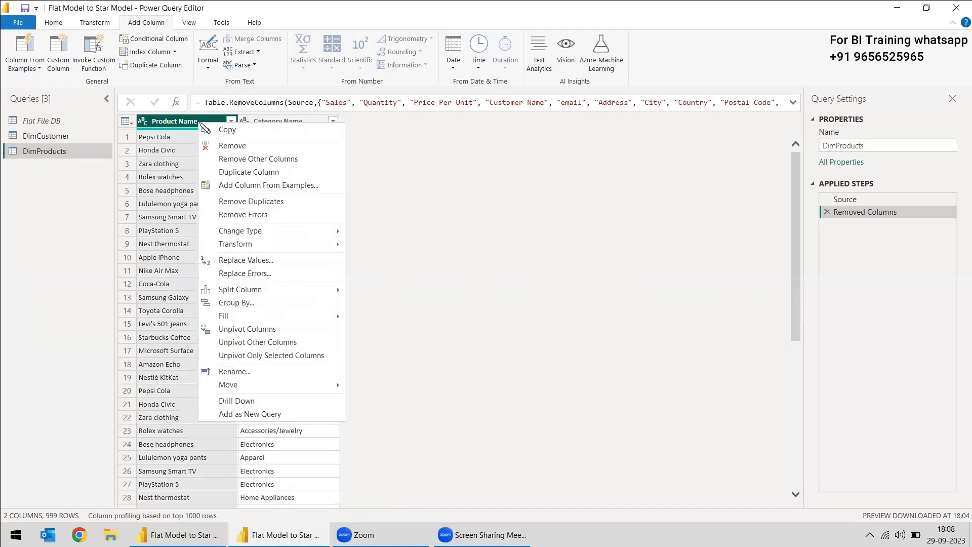
click(234, 201)
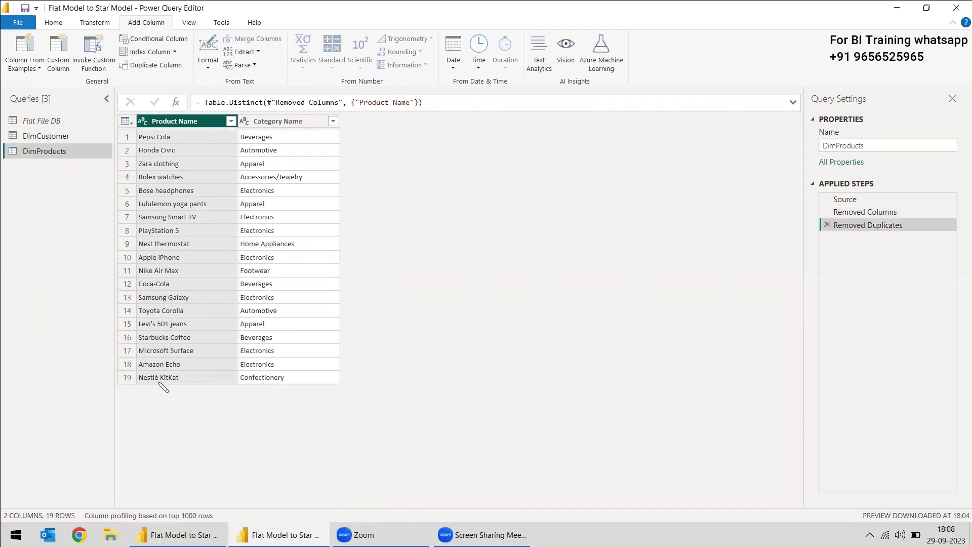
click(175, 52)
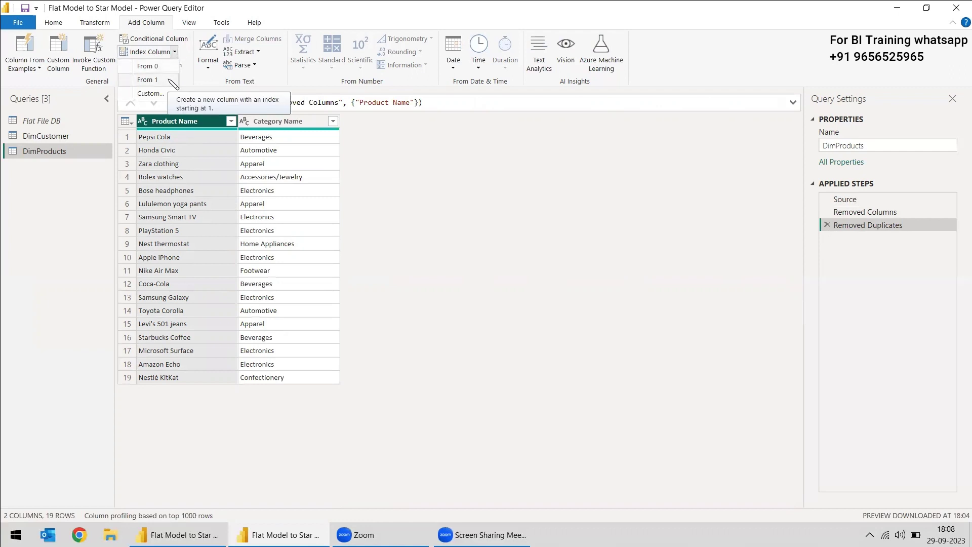
click(170, 80)
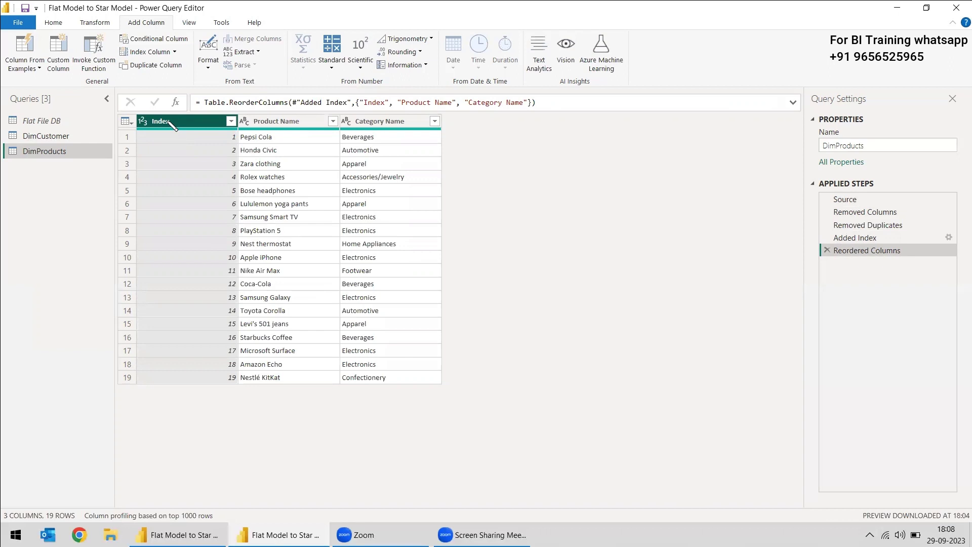
Rename the Index column of DimProducts to Product ID.
right_click(172, 124)
click(205, 364)
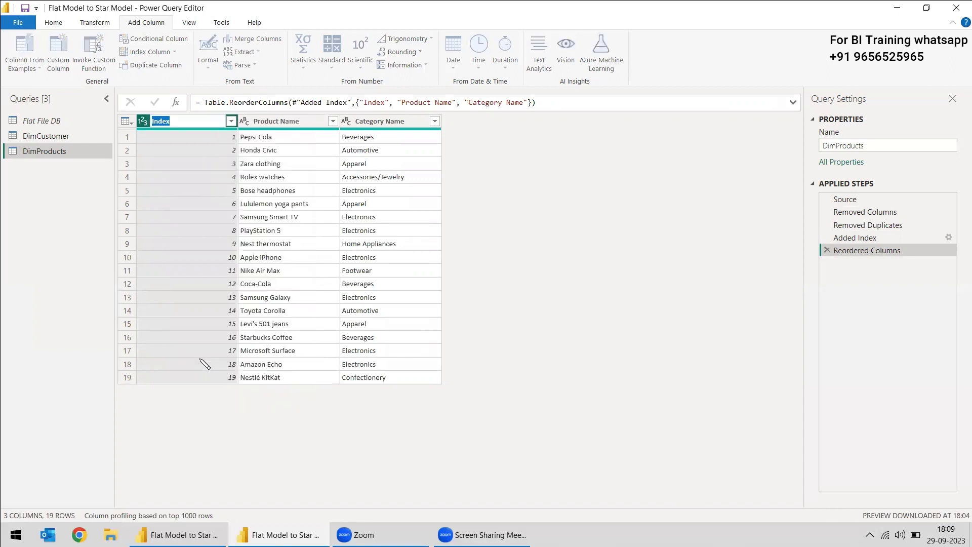
text(Product ID)
key(Return)
Create another reference query from Flat File DB and name it DimLocation.
right_click(31, 124)
click(32, 123)
right_click(30, 122)
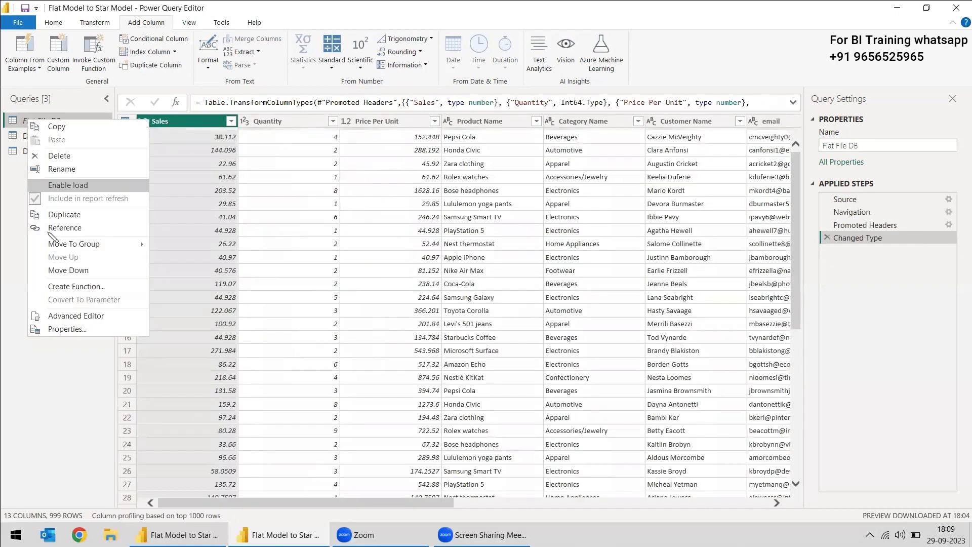
click(54, 228)
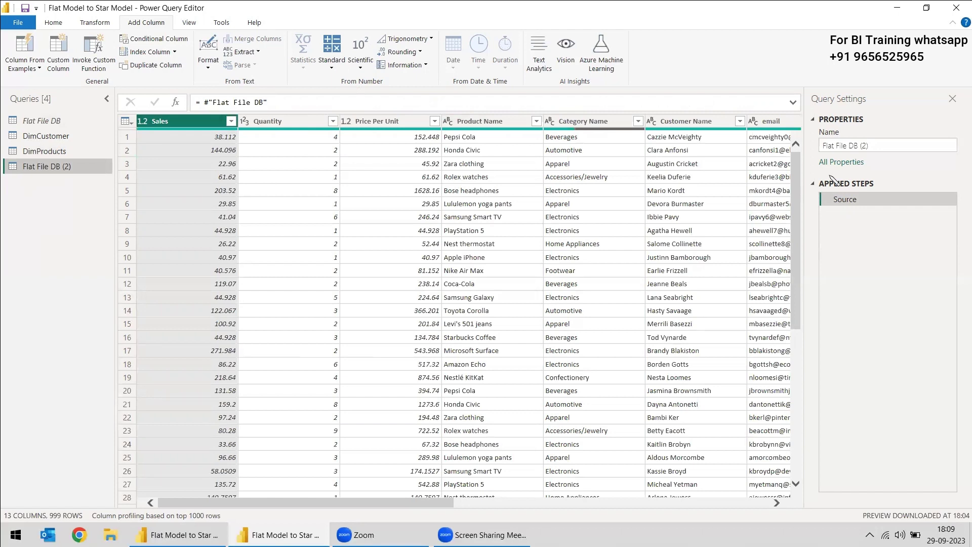
click(825, 146)
key(ctrl+a)
text(Di)
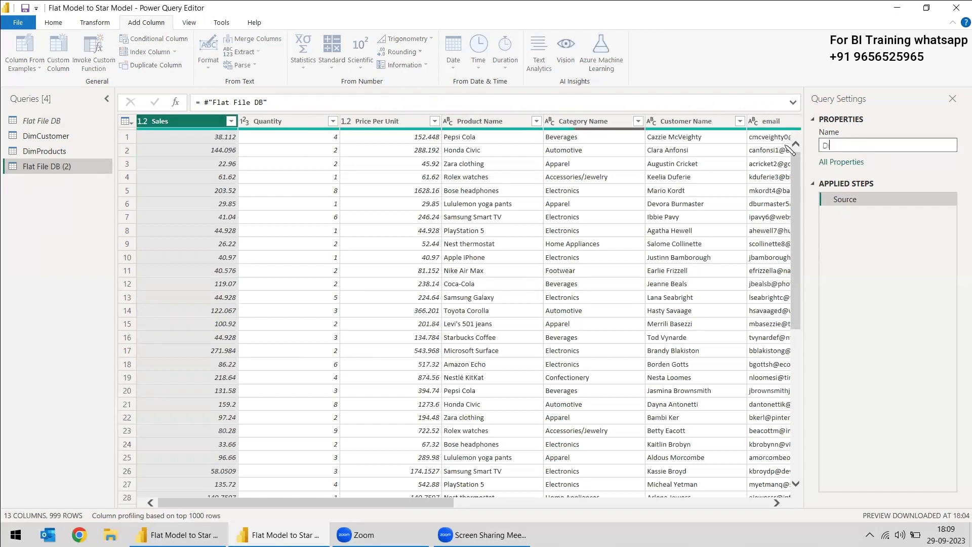
text(mLocation)
key(Return)
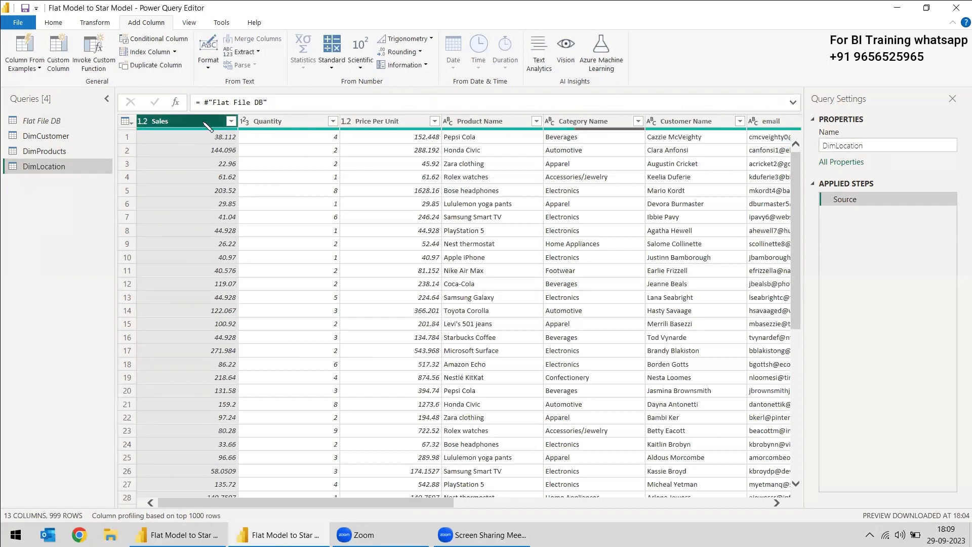
Keep only the City and Country columns in DimLocation and remove all other columns.
drag(431, 507, 684, 506)
click(465, 122)
click(527, 121)
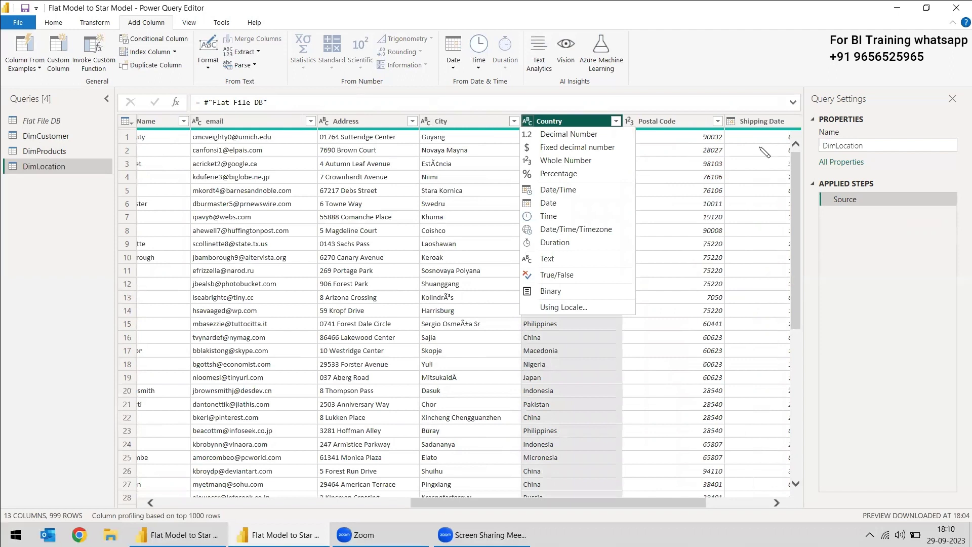
click(479, 123)
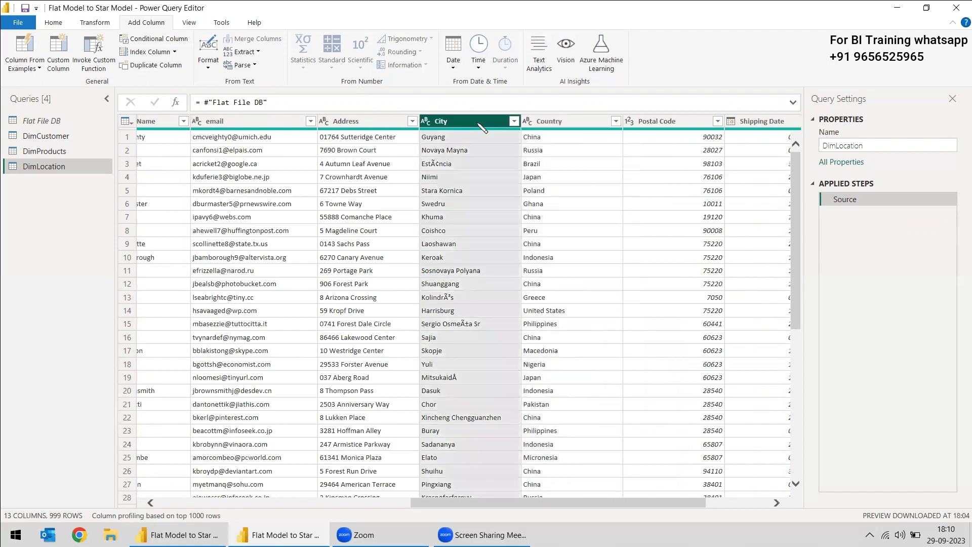
ctrl+click(557, 124)
right_click(552, 123)
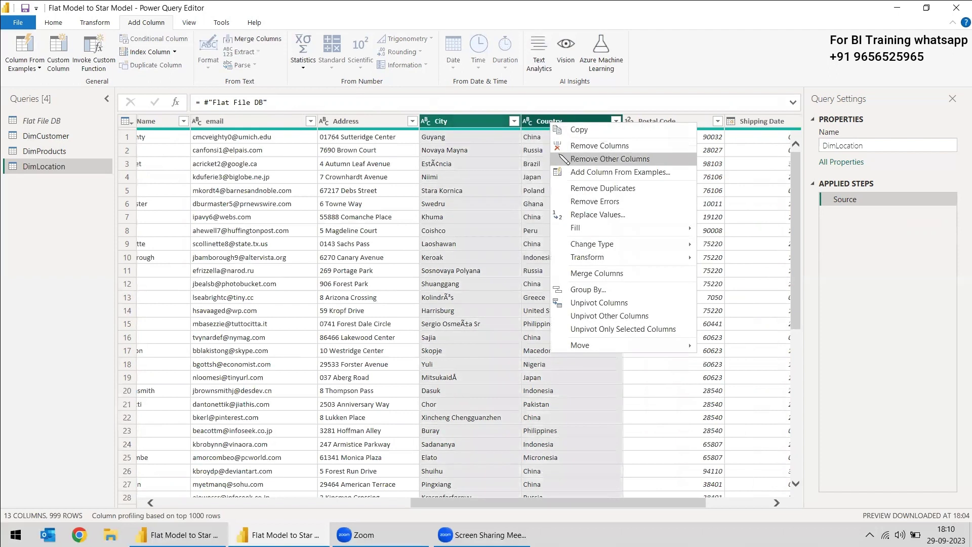
click(597, 160)
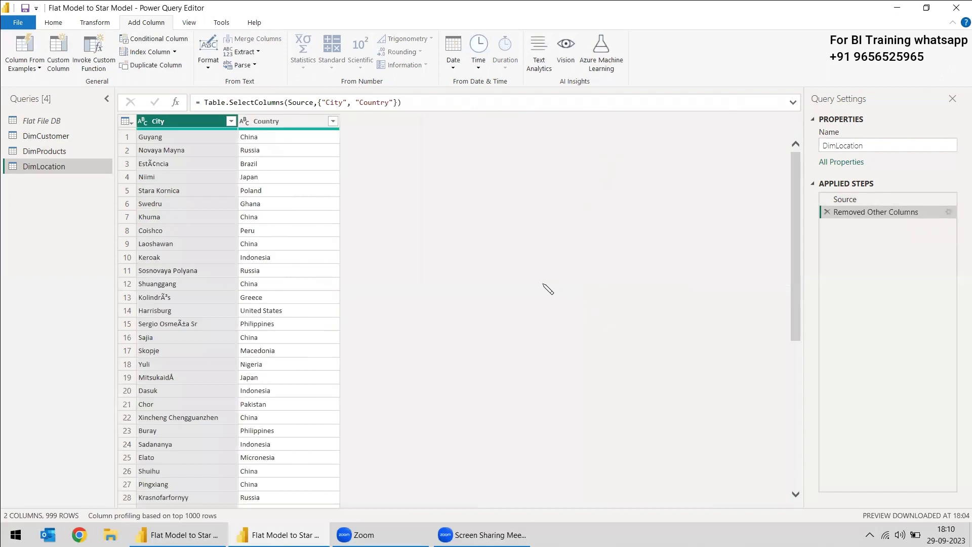
Remove duplicate rows from DimLocation based on City and add an index column starting from 1 ahead of City.
right_click(175, 123)
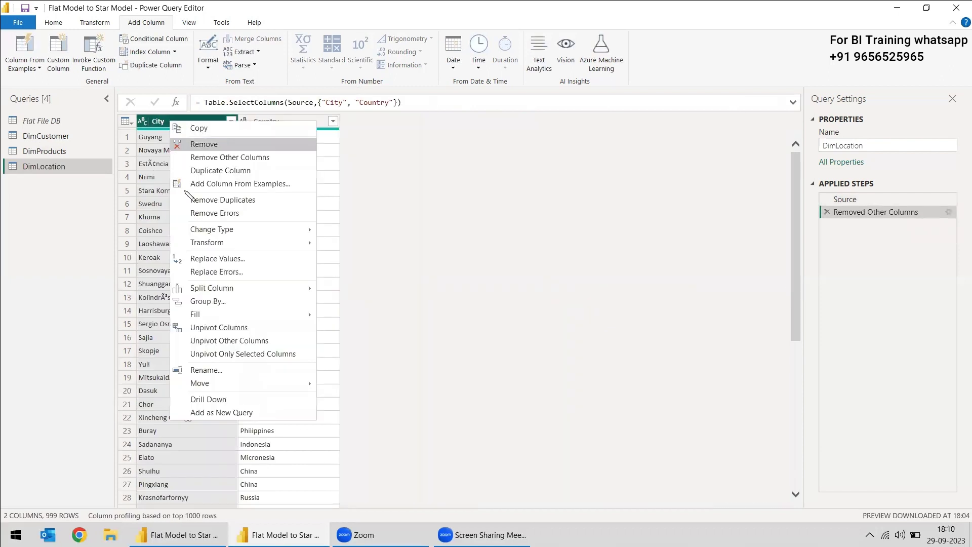
click(209, 201)
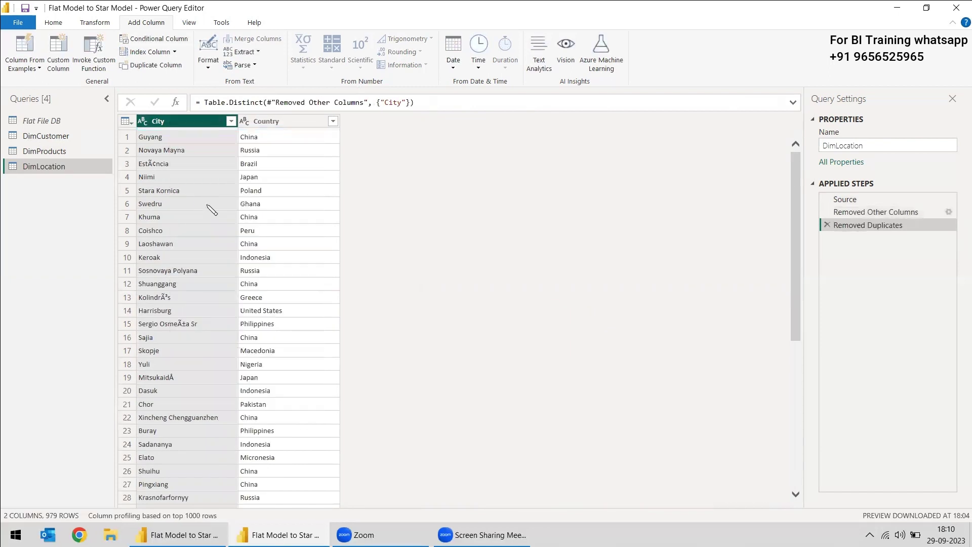
click(175, 52)
click(158, 81)
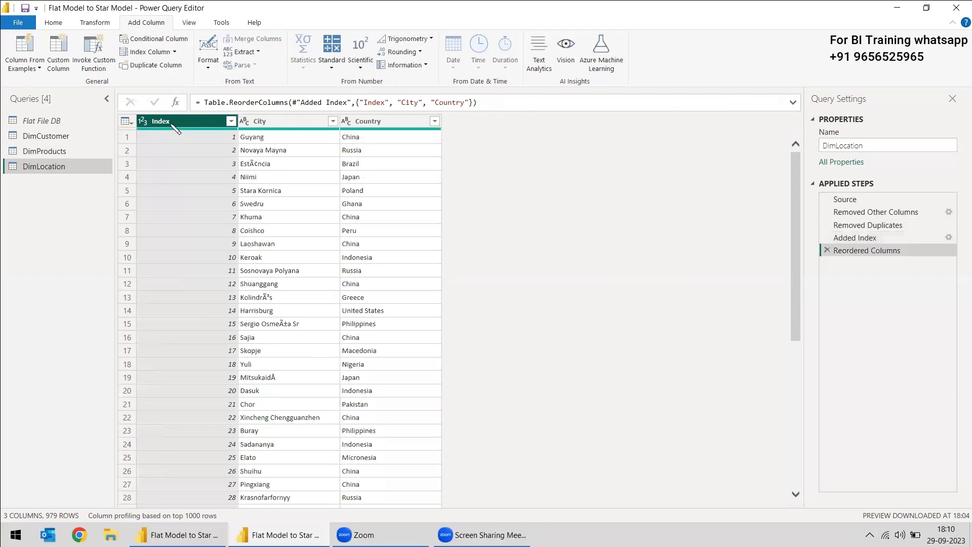
Rename the Index column of DimLocation to City ID.
right_click(174, 127)
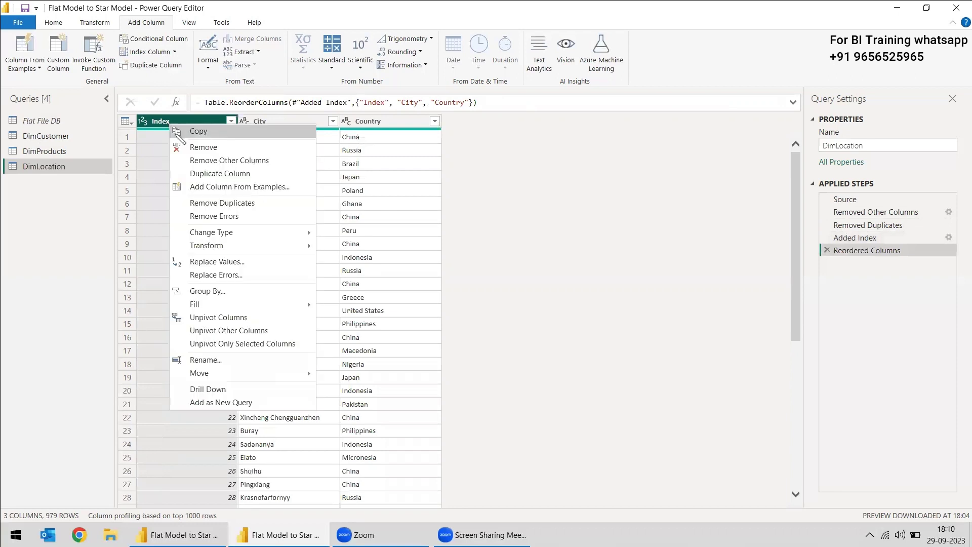
click(223, 370)
text(City ID)
key(Return)
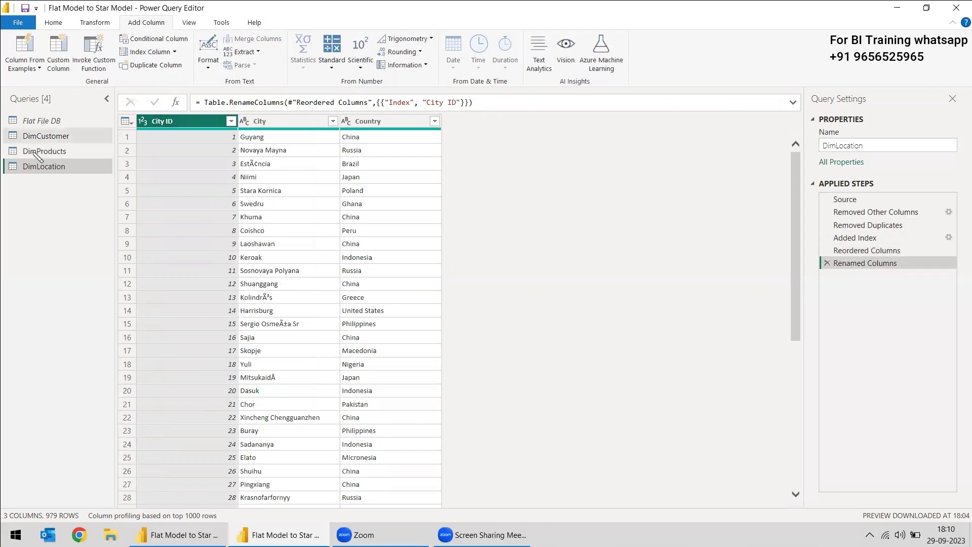
Create another reference query from Flat File DB and name it FactSales.
click(43, 123)
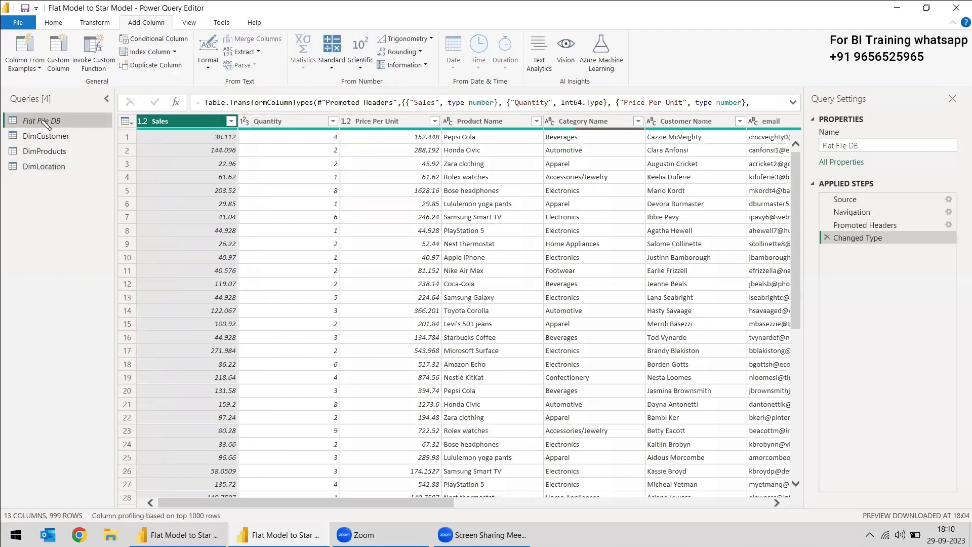
right_click(46, 123)
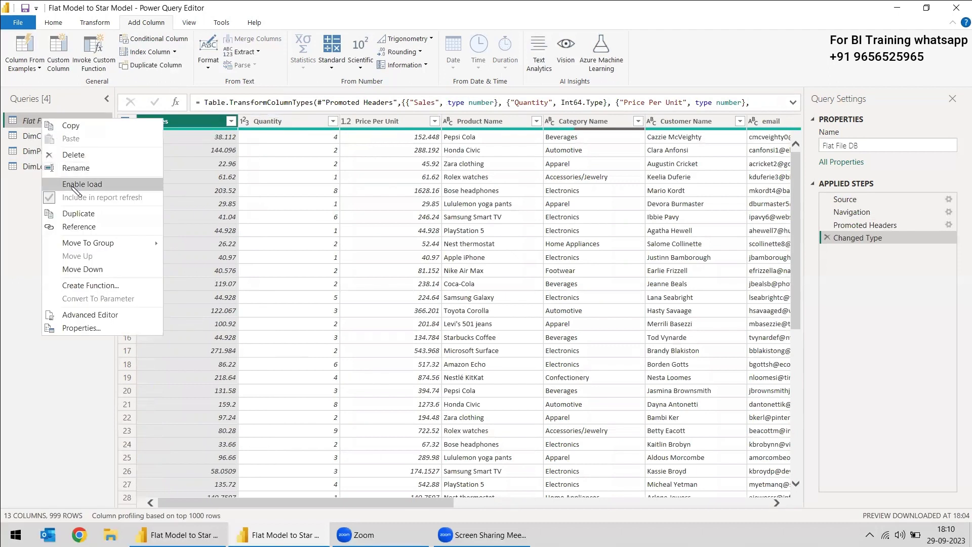
click(72, 224)
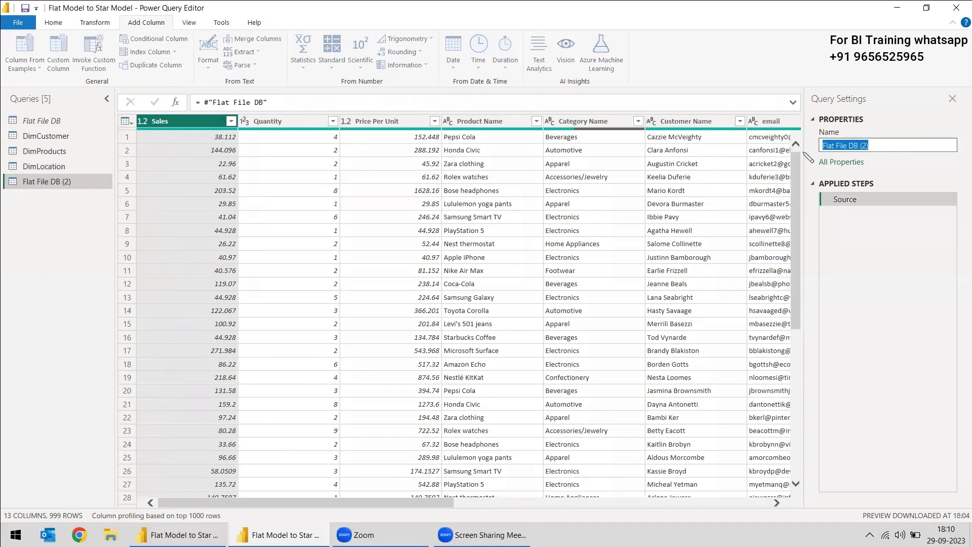
text(FactSales)
key(Return)
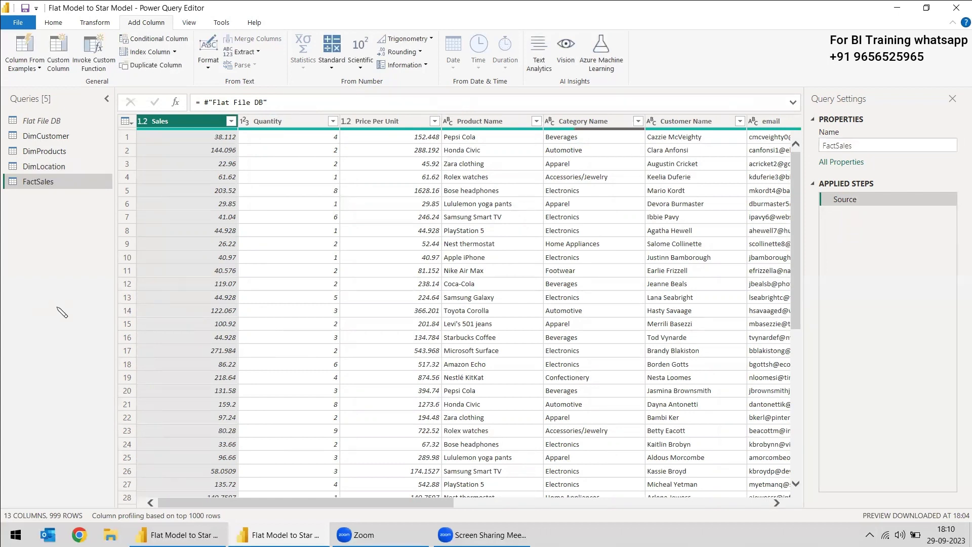
Apply the query changes to the model and close the Power Query Editor.
click(95, 23)
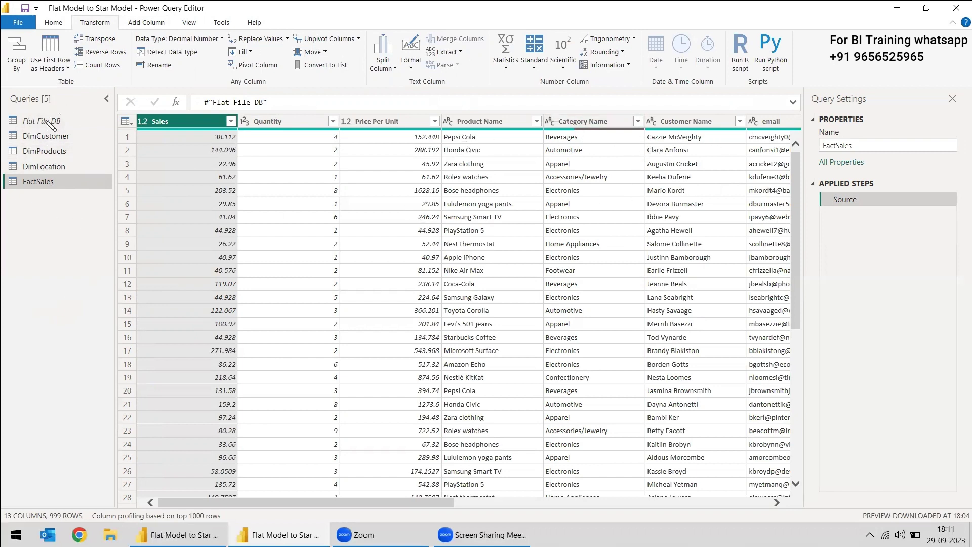
click(52, 22)
click(25, 68)
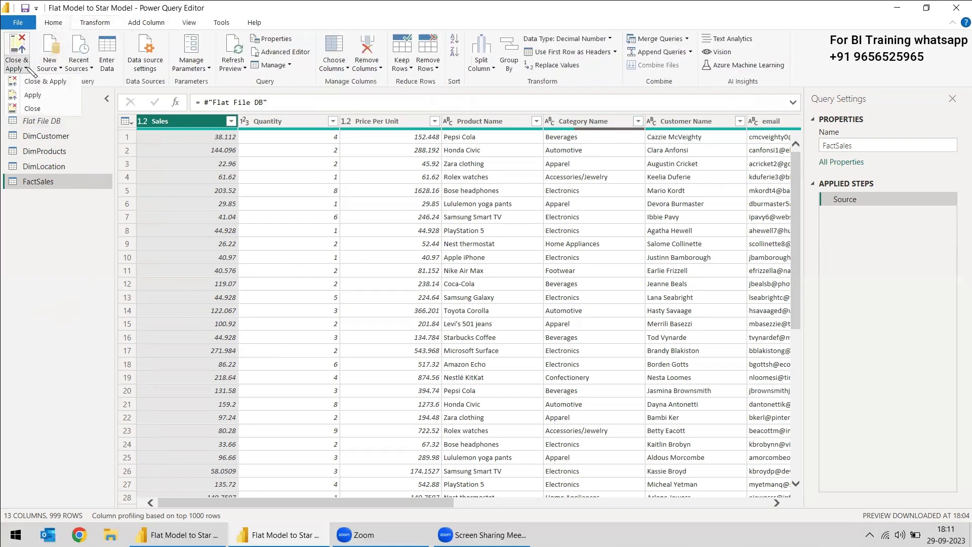
click(32, 83)
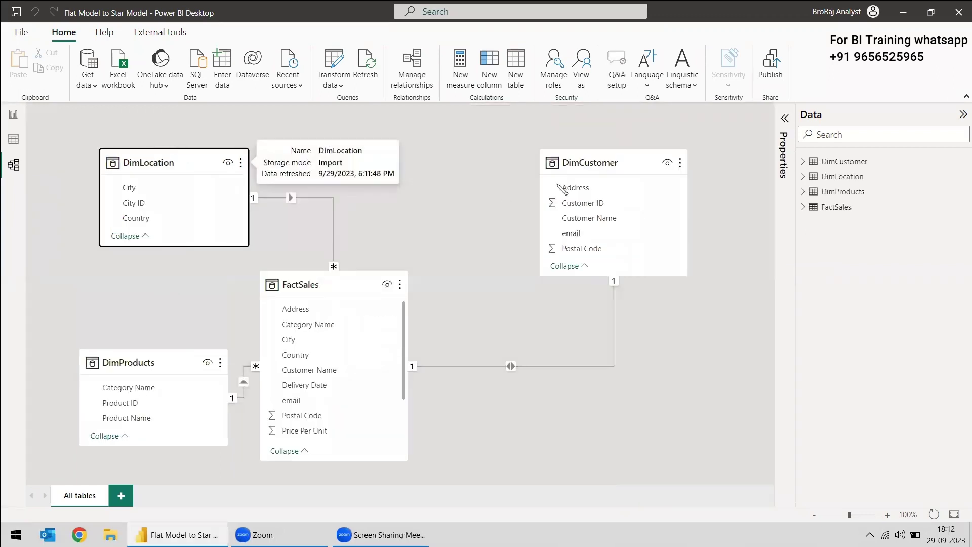
Move the DimCustomer table closer to FactSales and shift DimProducts slightly in the model diagram.
click(564, 162)
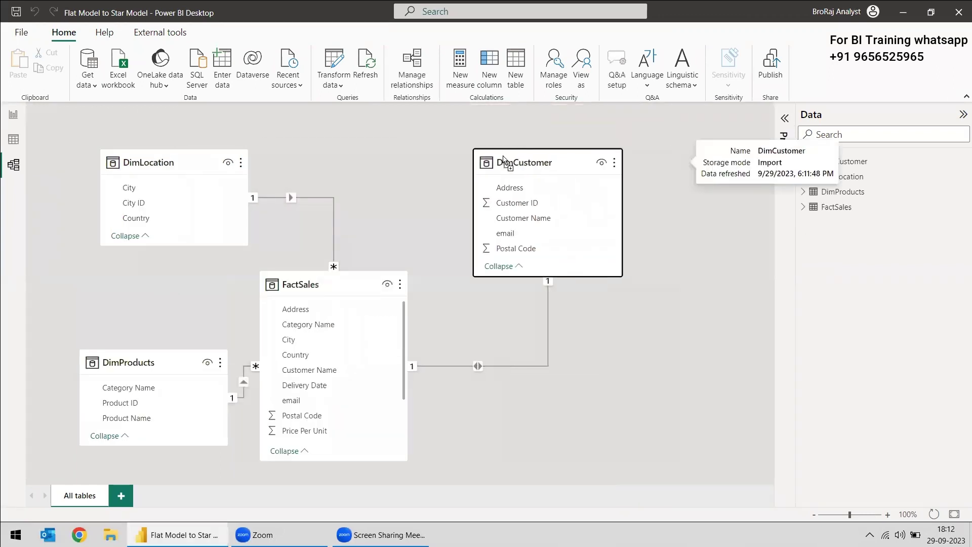
drag(110, 362, 103, 356)
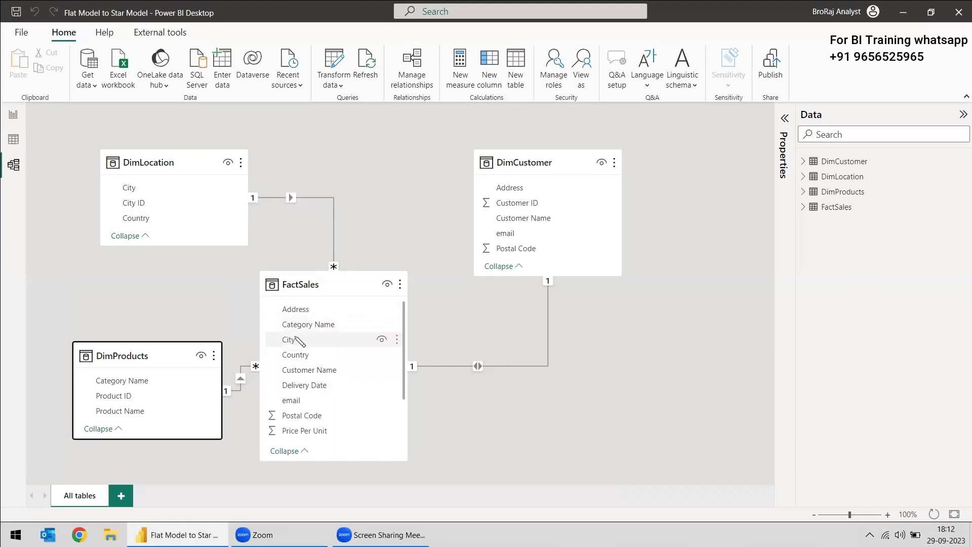
Open the Power Query Editor again and select the FactSales query.
click(339, 70)
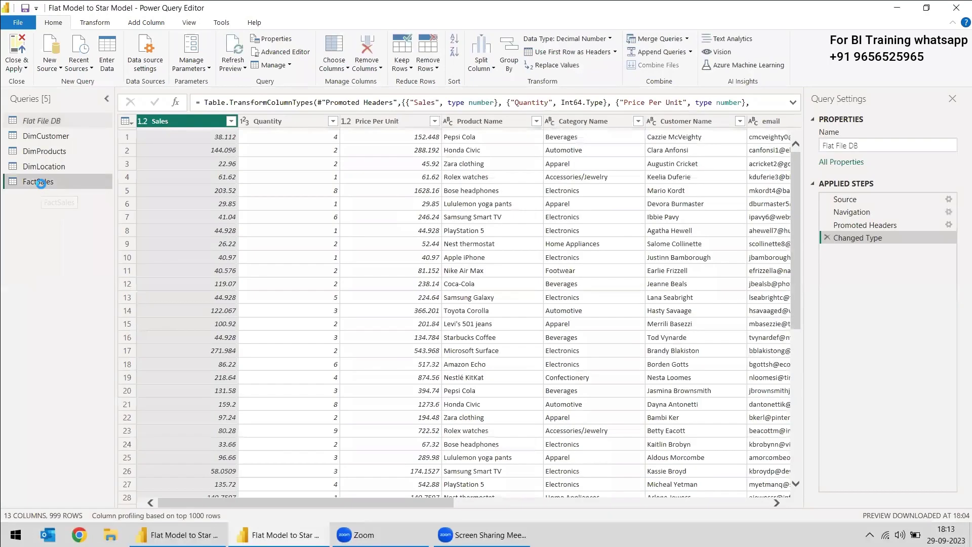
click(43, 183)
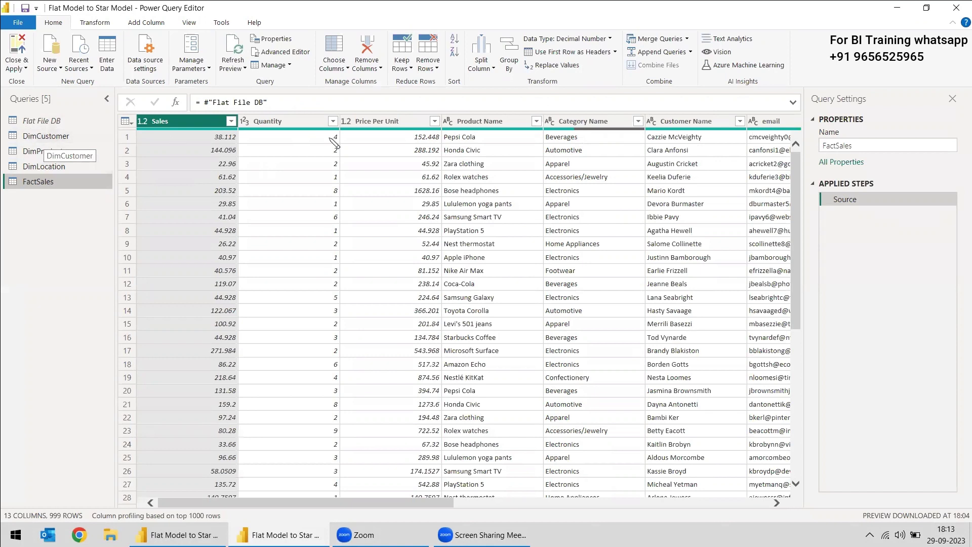
click(660, 39)
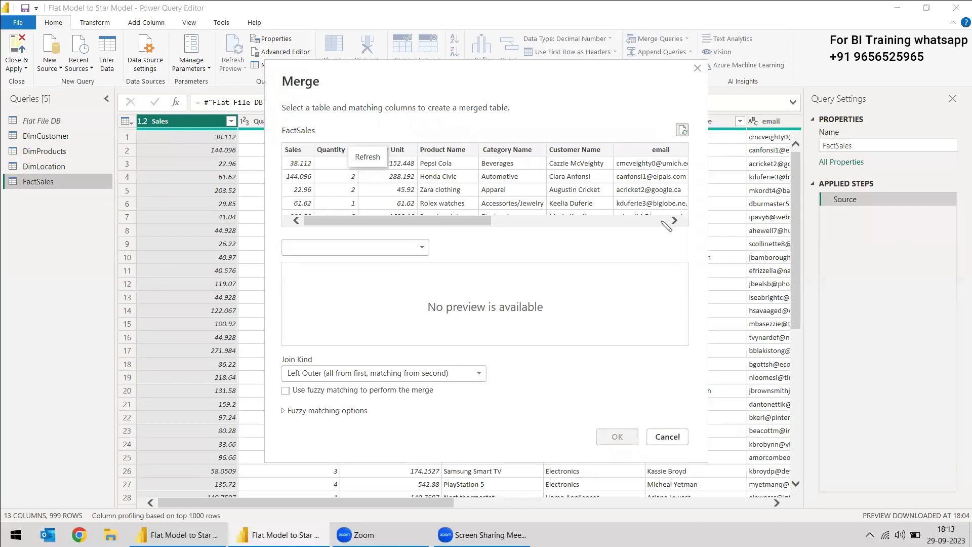
click(667, 437)
click(686, 39)
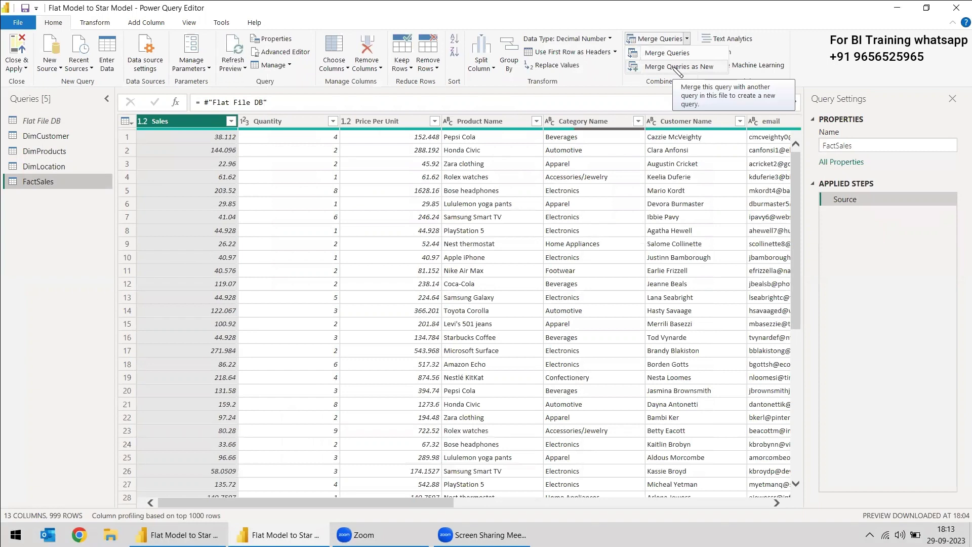
Merge FactSales with DimCustomer within the same query, matching Customer Name in both tables with a left outer join.
click(661, 40)
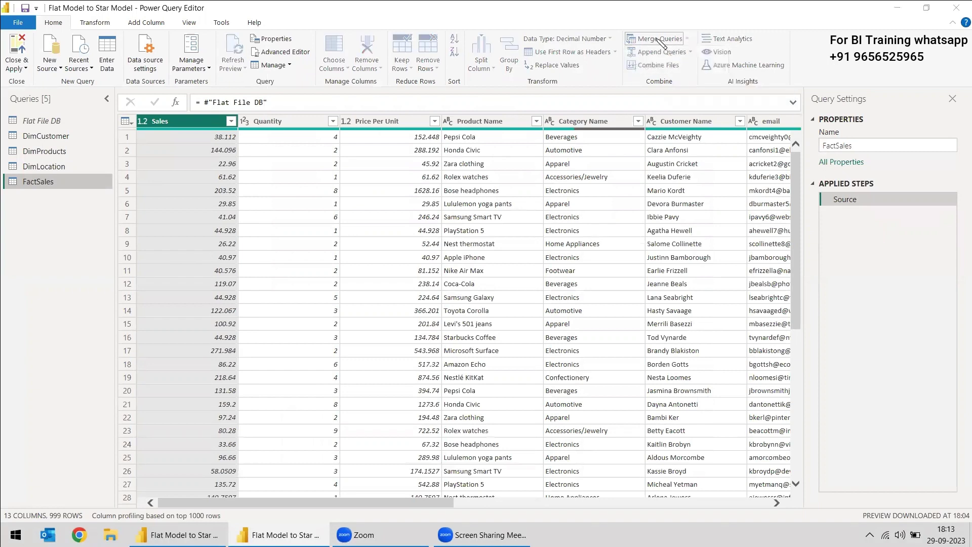
drag(459, 225, 491, 225)
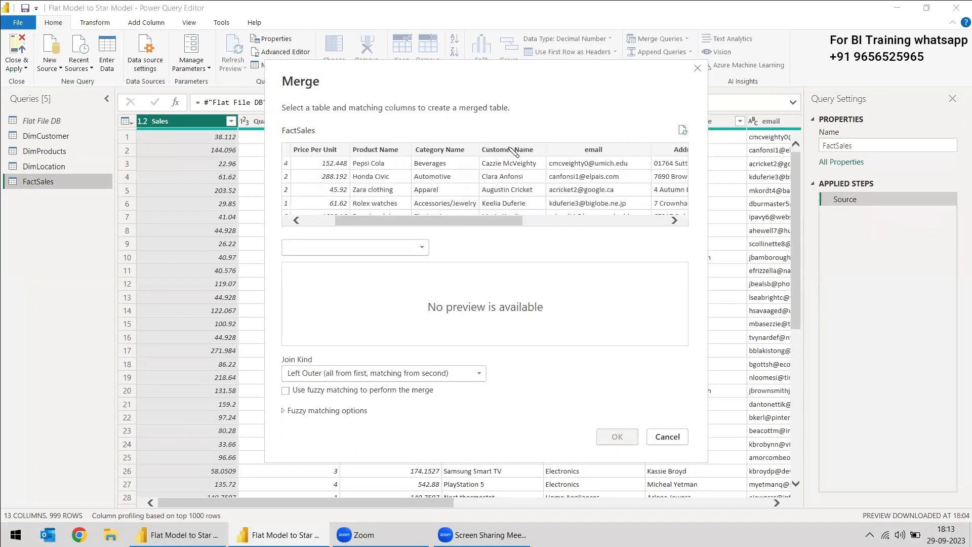
click(512, 151)
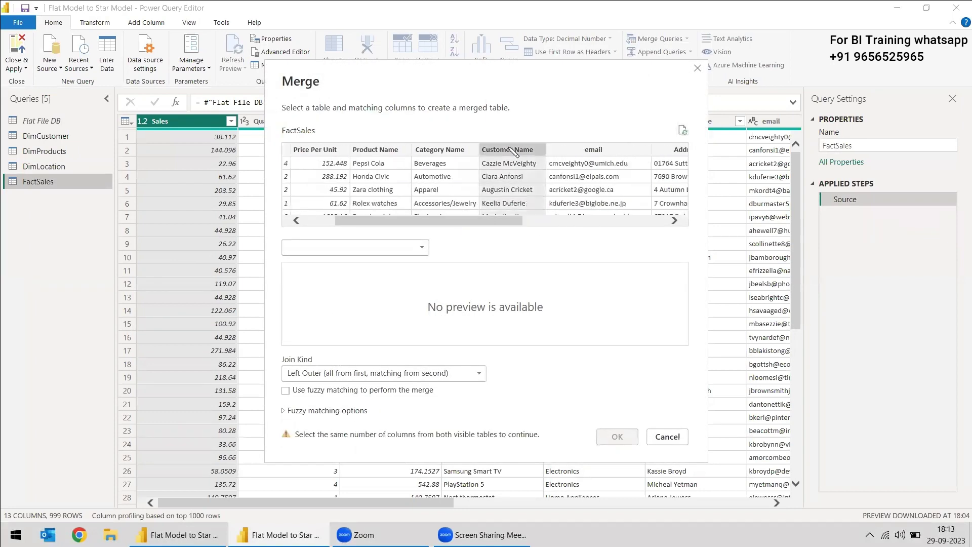
click(398, 248)
click(338, 263)
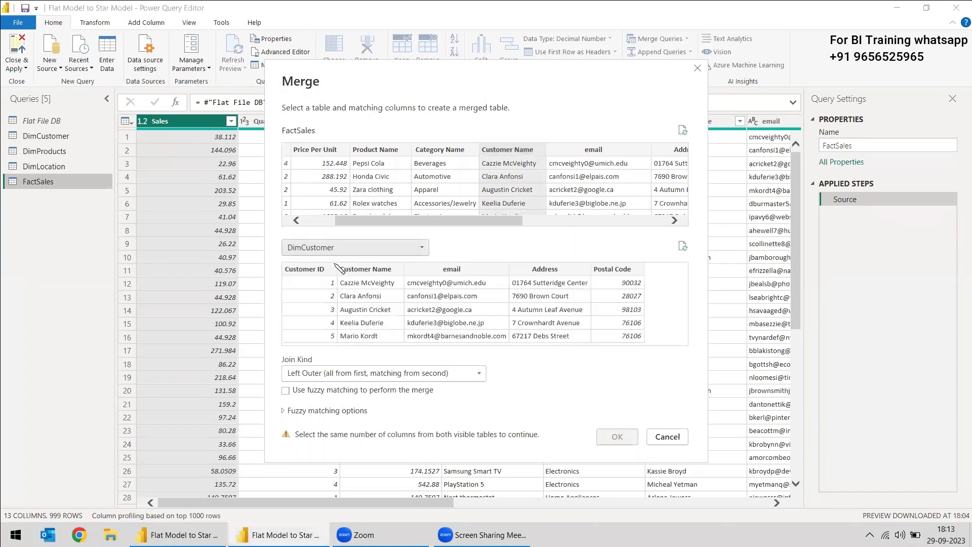
click(365, 271)
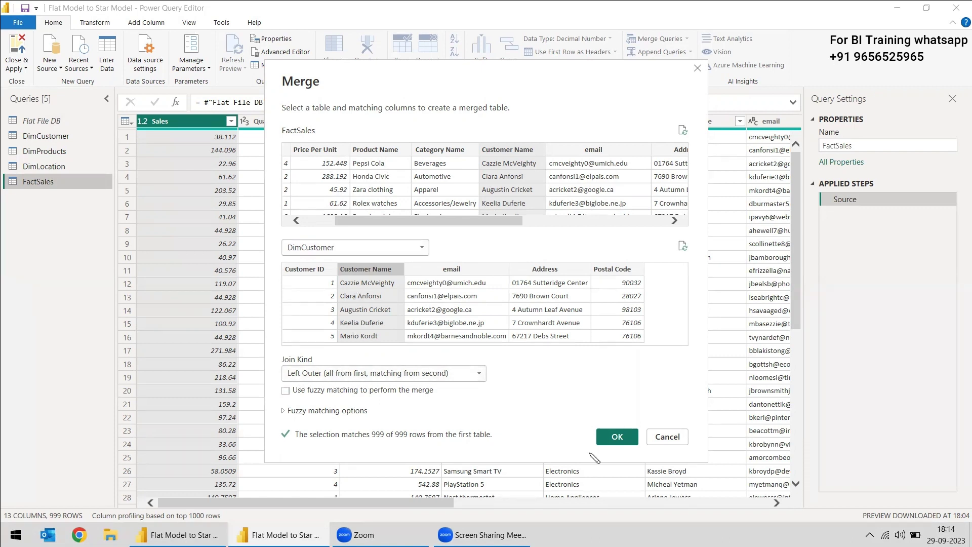
click(617, 438)
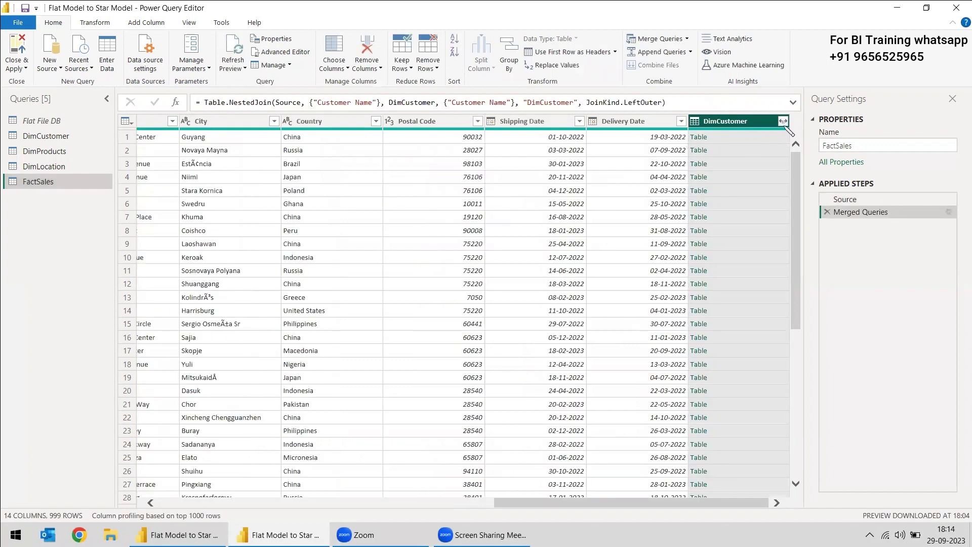
Expand only Customer ID from the merged DimCustomer column and move it directly before Customer Name.
click(783, 122)
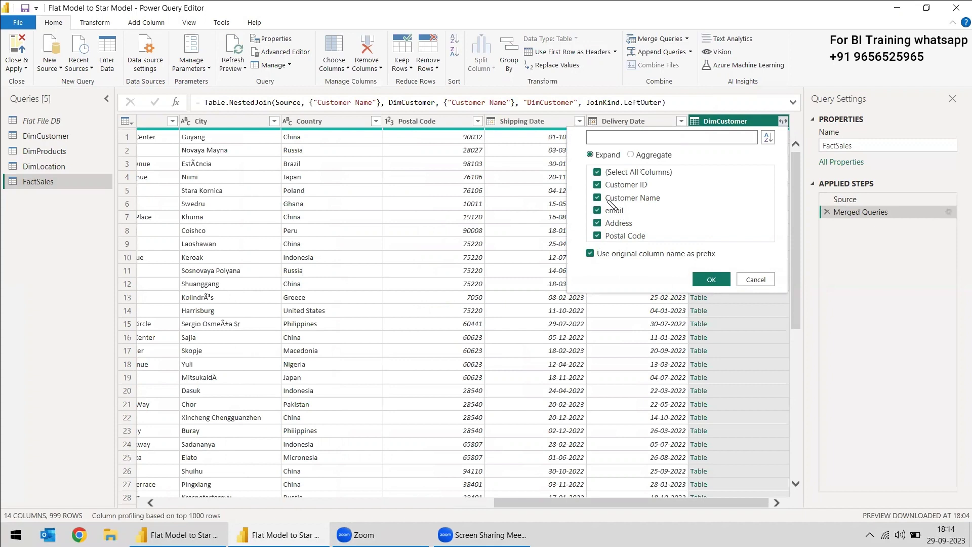
click(597, 173)
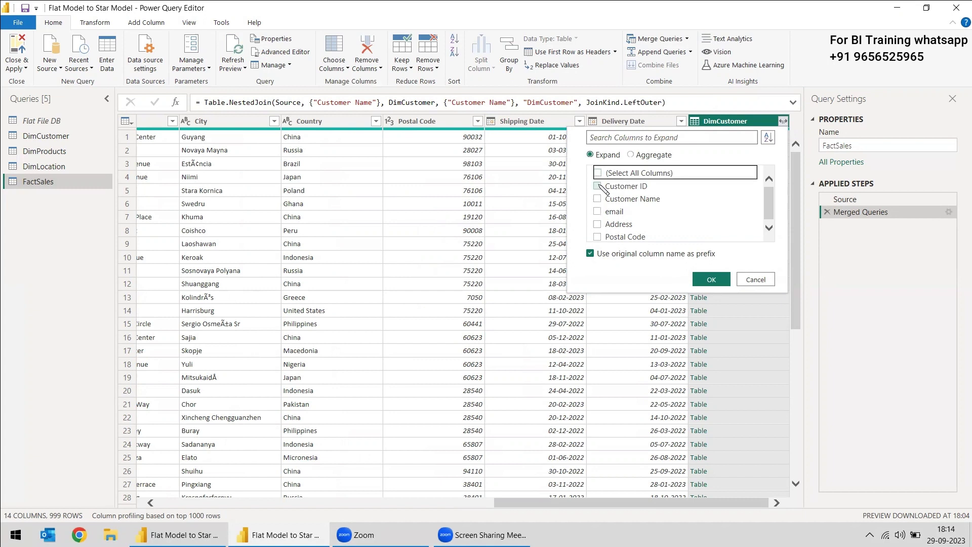
click(598, 185)
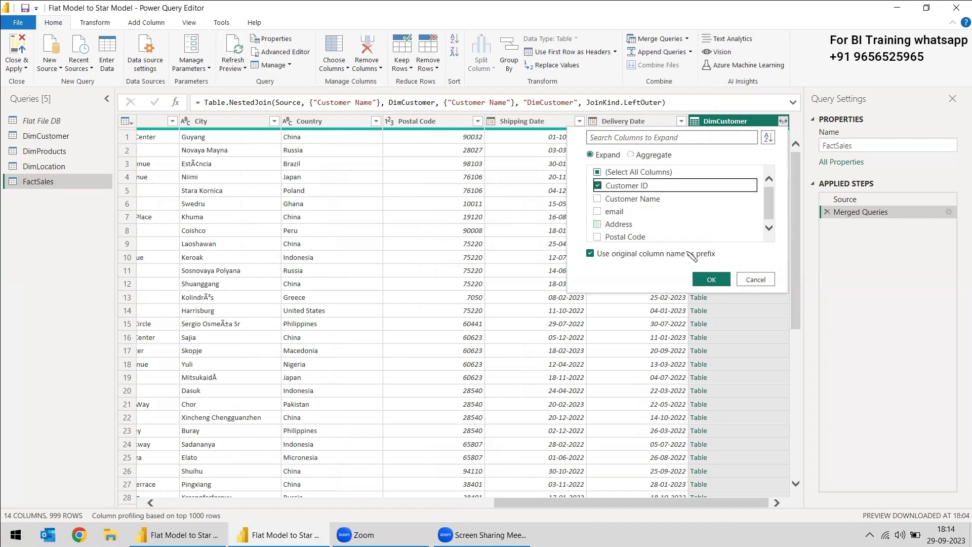
click(710, 277)
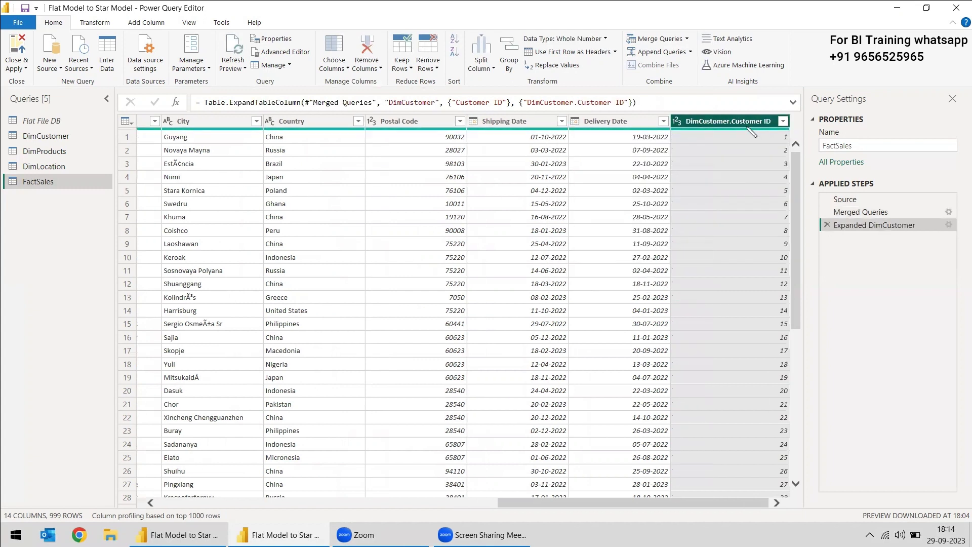
drag(749, 127, 205, 133)
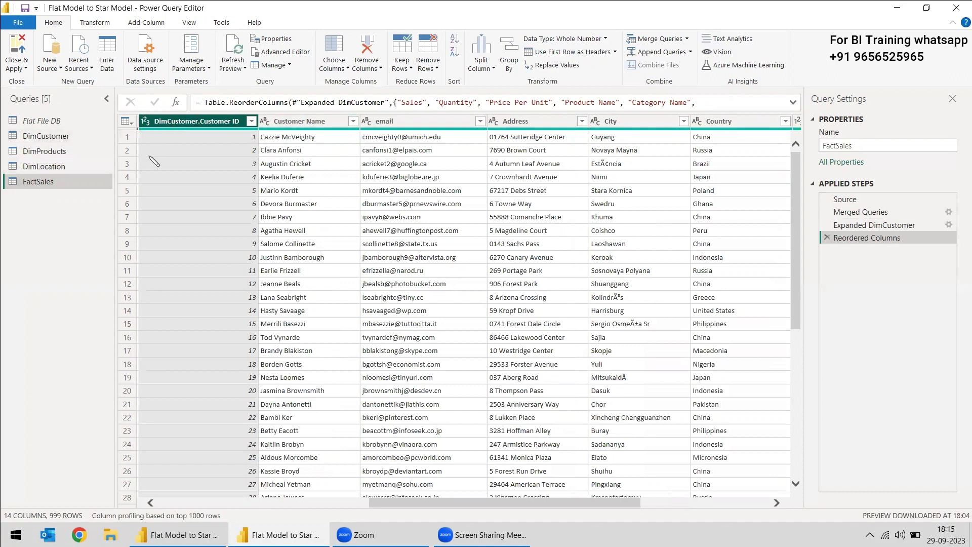
Remove the Customer Name, email, Address and Postal Code columns from FactSales.
click(313, 123)
shift+click(521, 121)
right_click(522, 124)
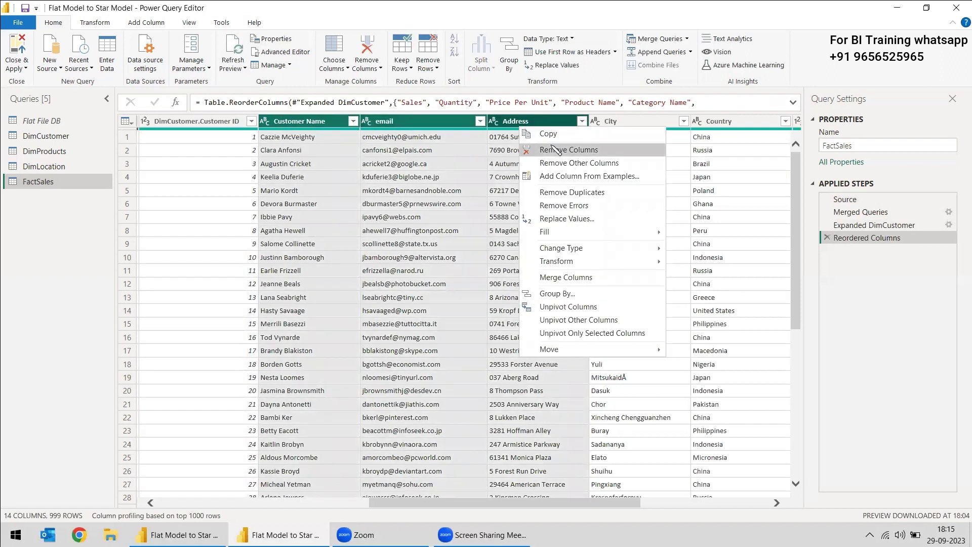
click(556, 148)
right_click(539, 123)
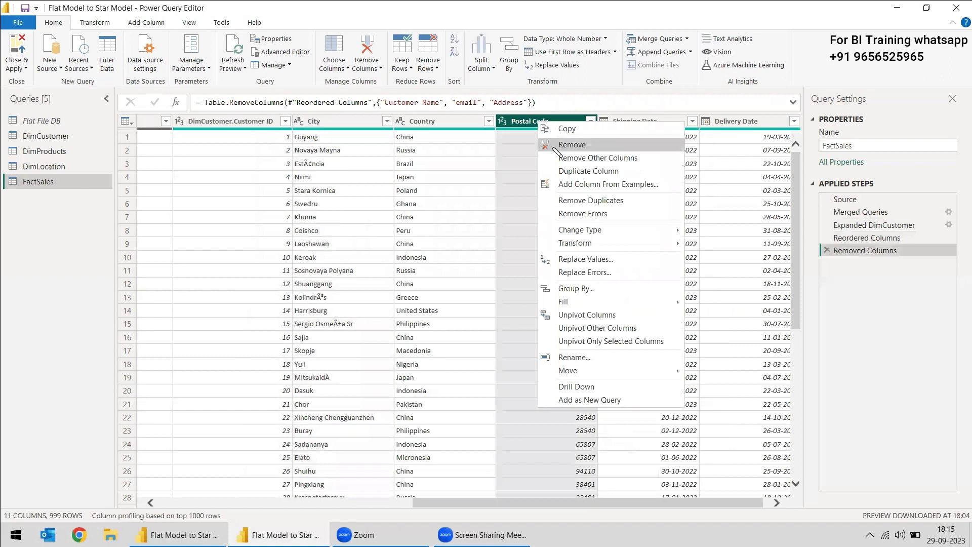
click(555, 146)
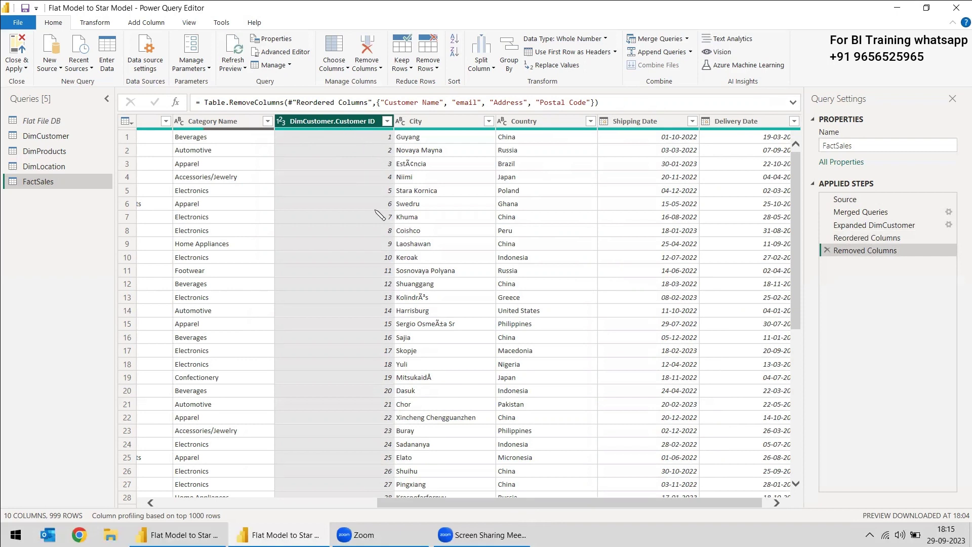
drag(448, 509, 230, 507)
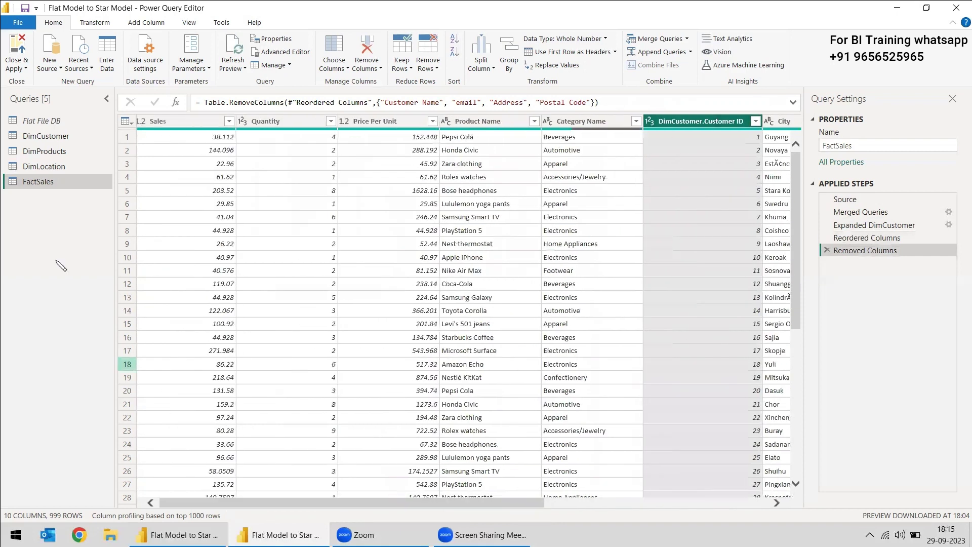
click(48, 152)
click(38, 182)
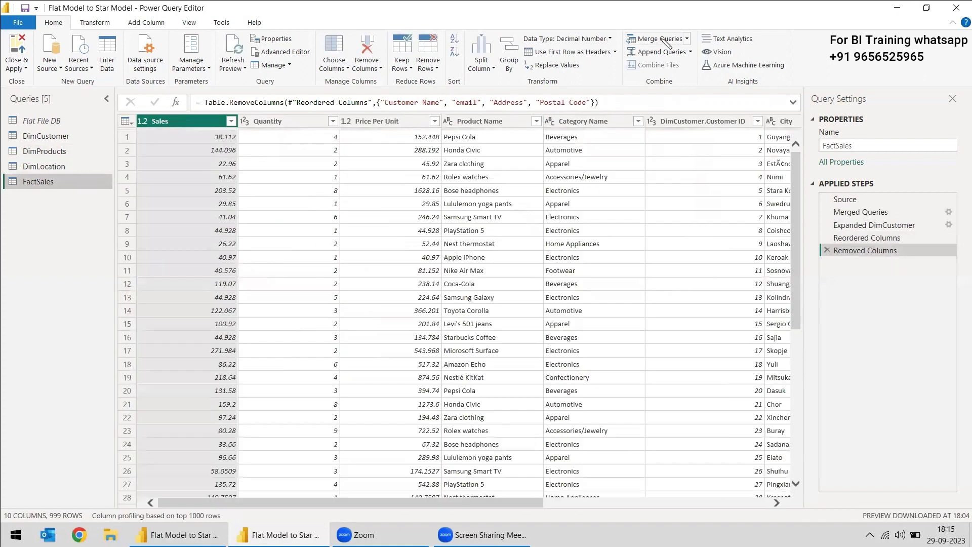
click(661, 39)
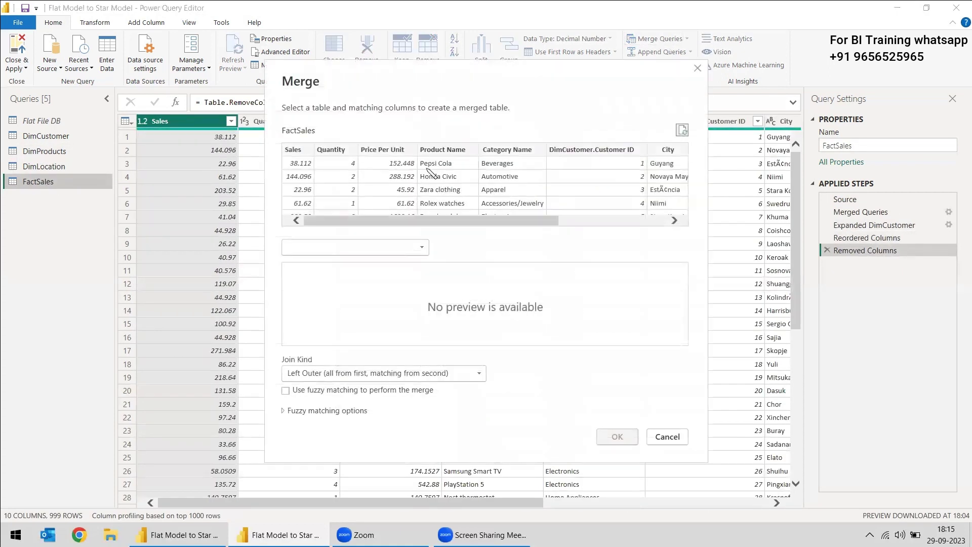
click(443, 149)
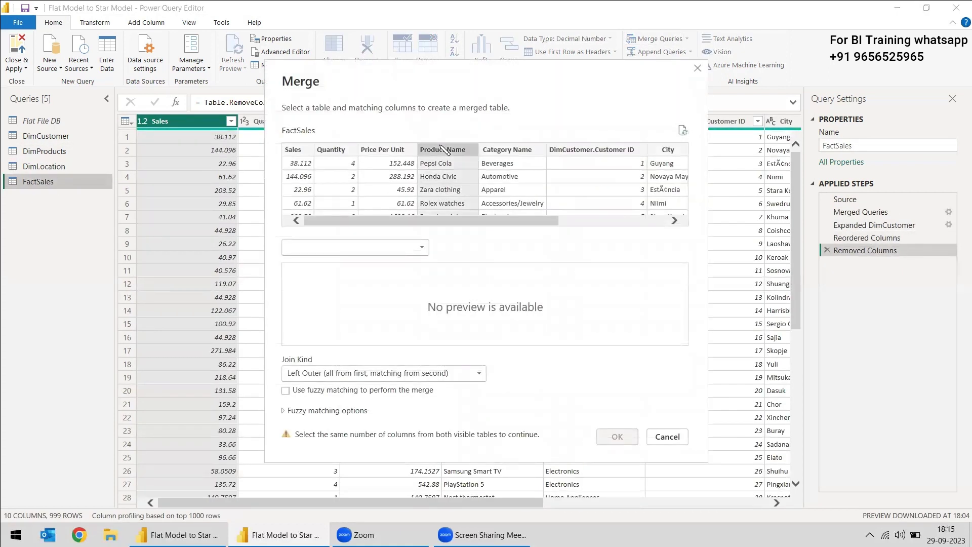
click(400, 247)
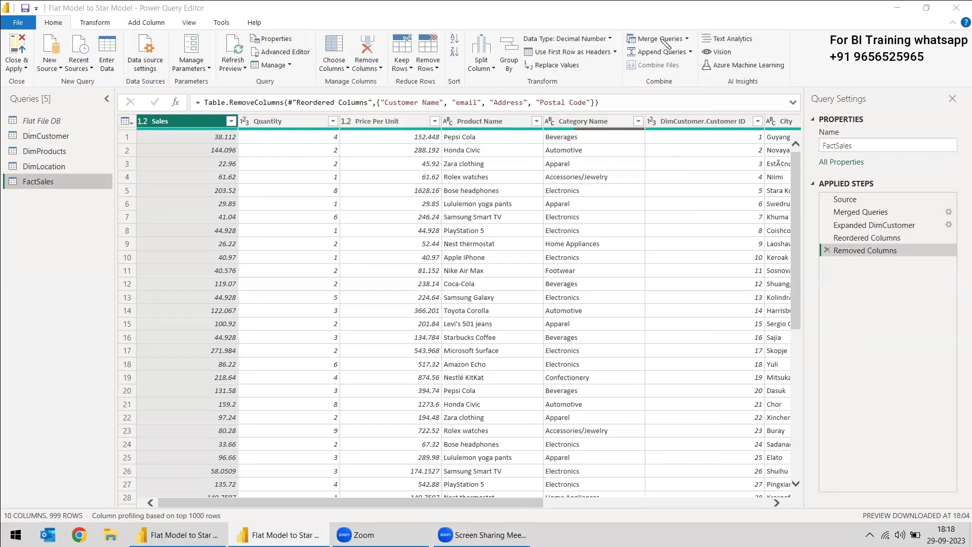
Merge FactSales with DimProducts, matching Product Name in both tables with a left outer join.
click(660, 39)
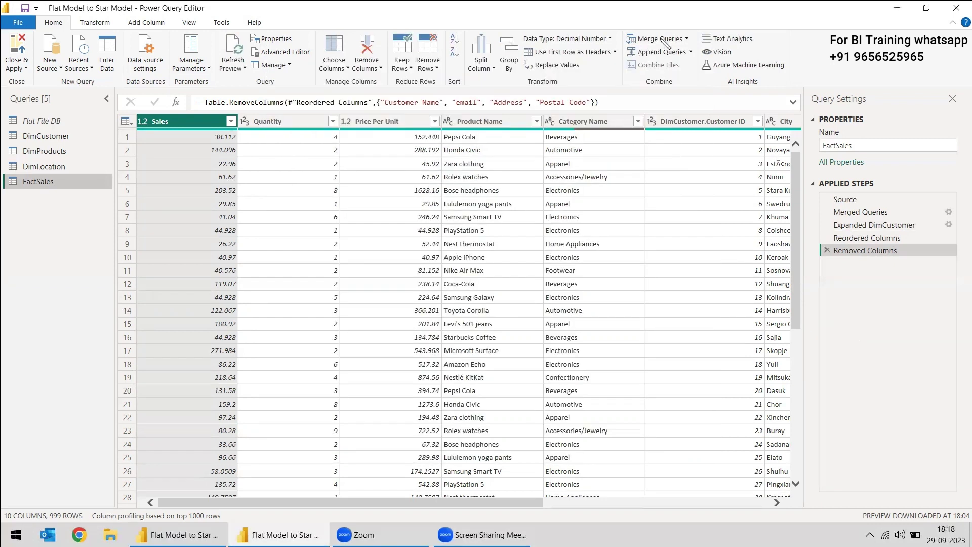
click(443, 149)
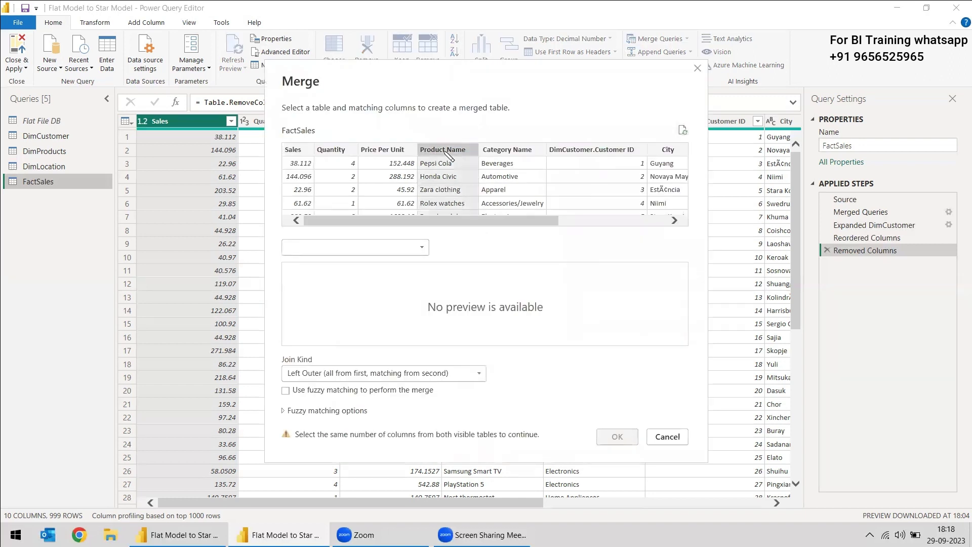
click(418, 248)
click(363, 285)
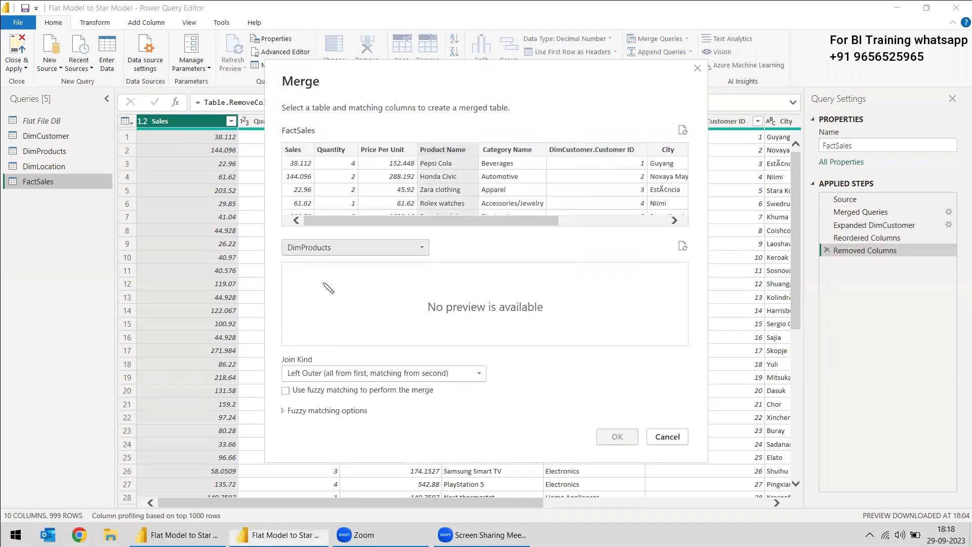
click(364, 269)
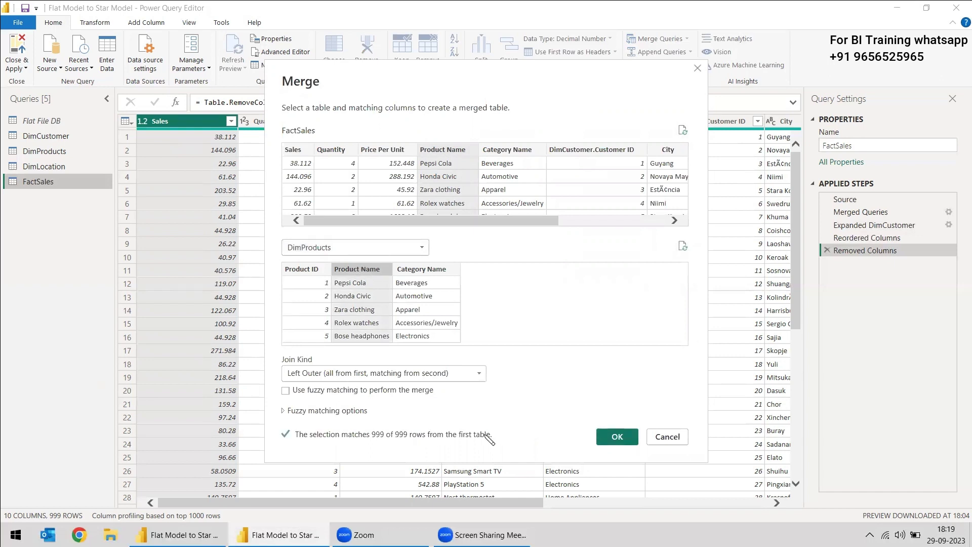
click(616, 438)
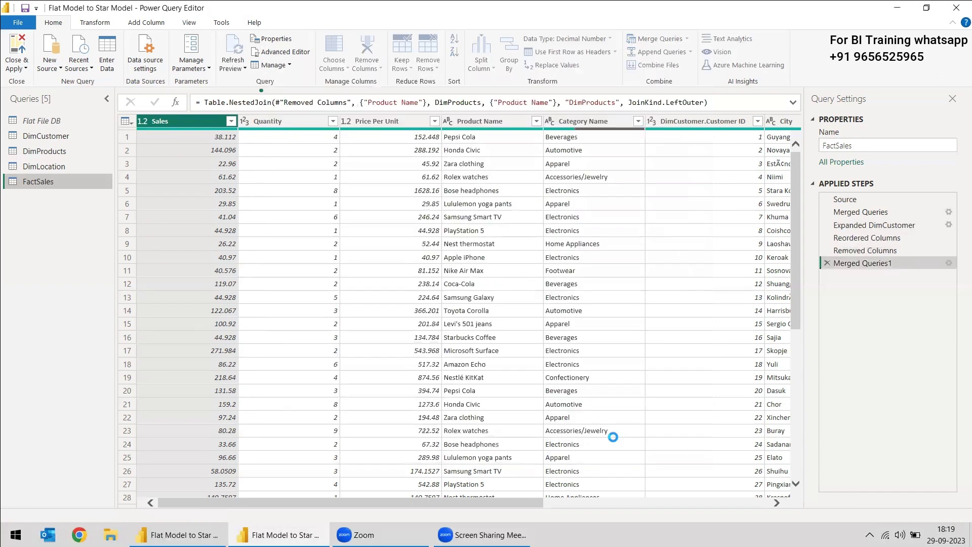
Expand only Product ID from the merged DimProducts column and move it directly before Product Name.
click(783, 121)
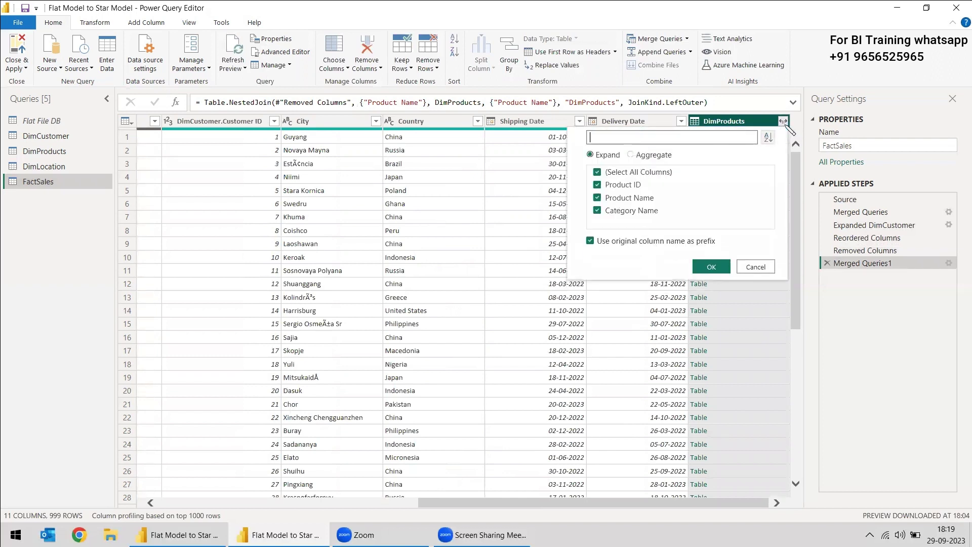
click(597, 175)
click(597, 186)
click(711, 267)
drag(739, 121, 191, 211)
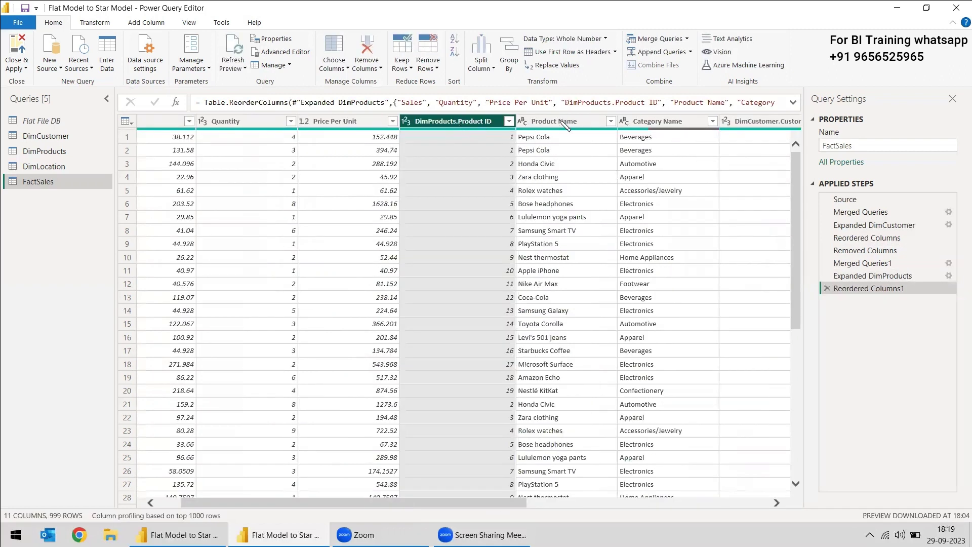
Remove the Product Name and Category Name columns from FactSales.
click(566, 122)
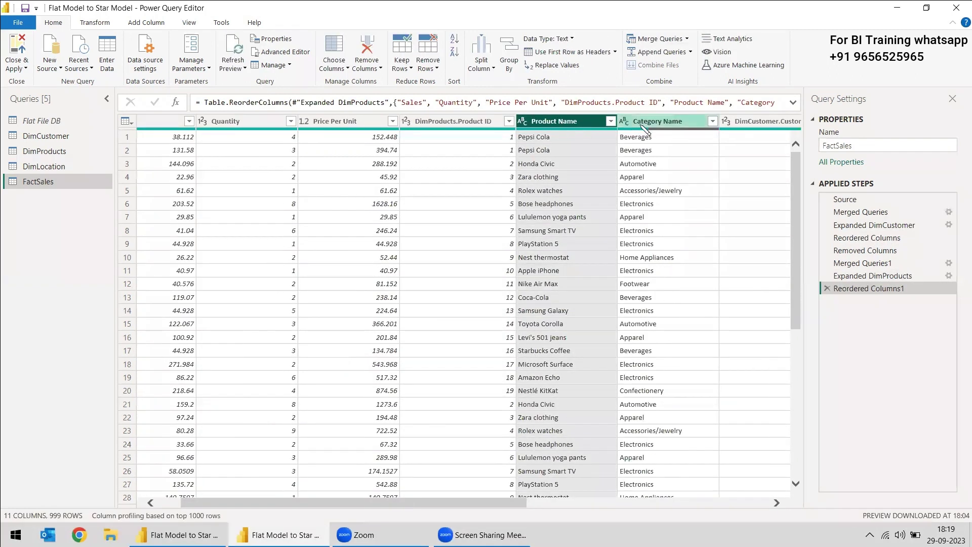
ctrl+click(658, 120)
key(Delete)
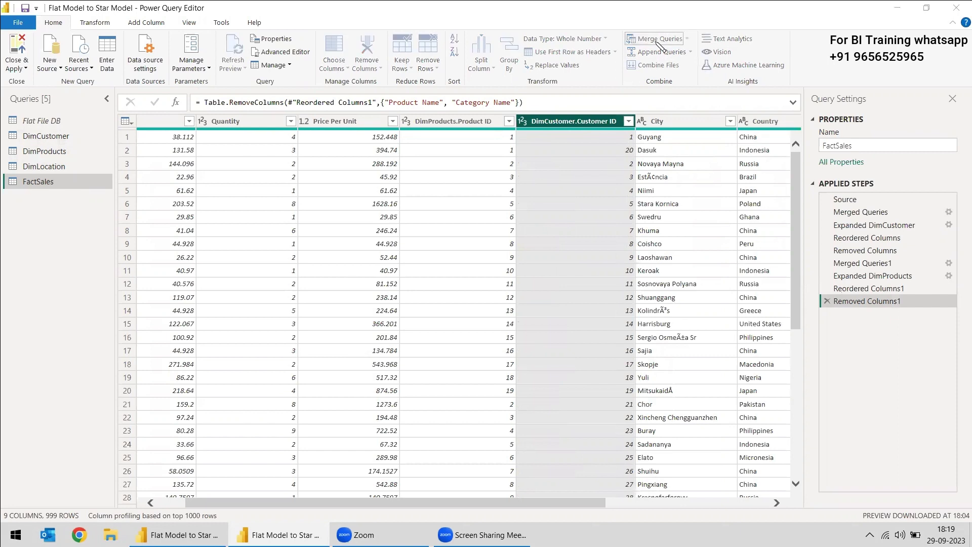
Merge FactSales with DimLocation, matching City in both tables with a left outer join.
click(657, 42)
click(510, 150)
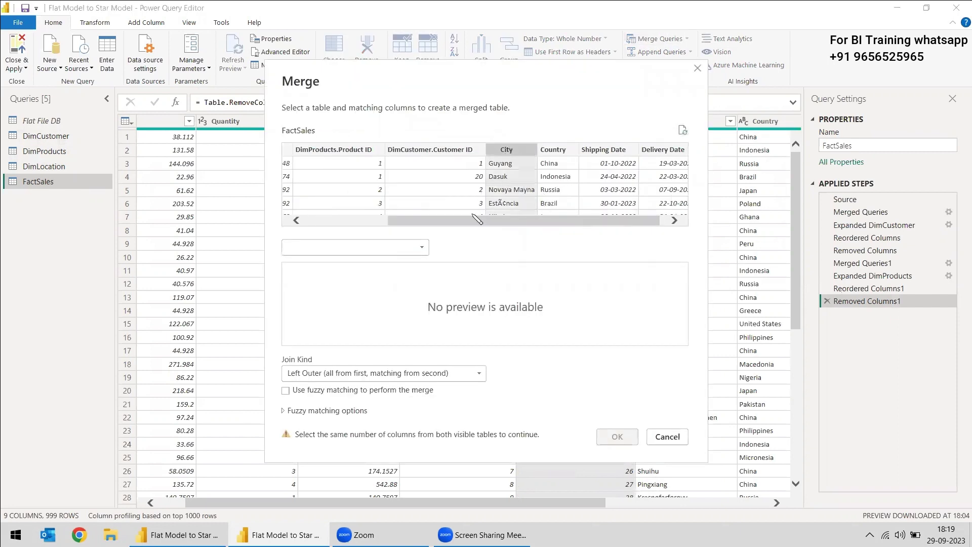
click(411, 248)
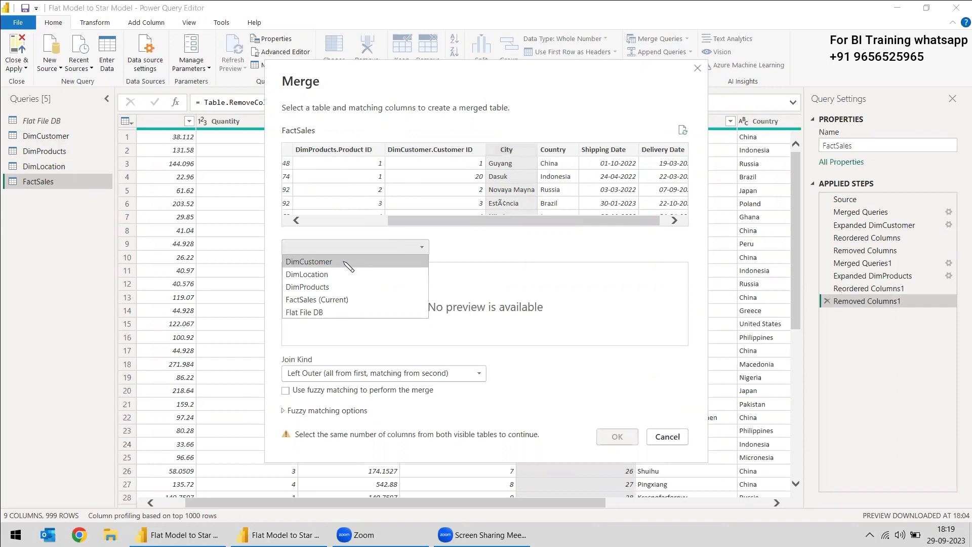
click(316, 276)
click(354, 273)
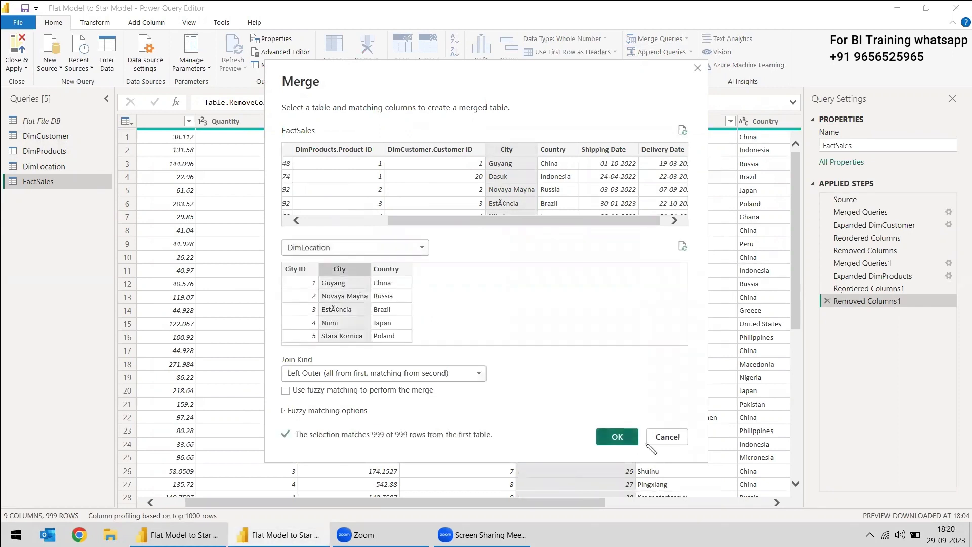
click(617, 436)
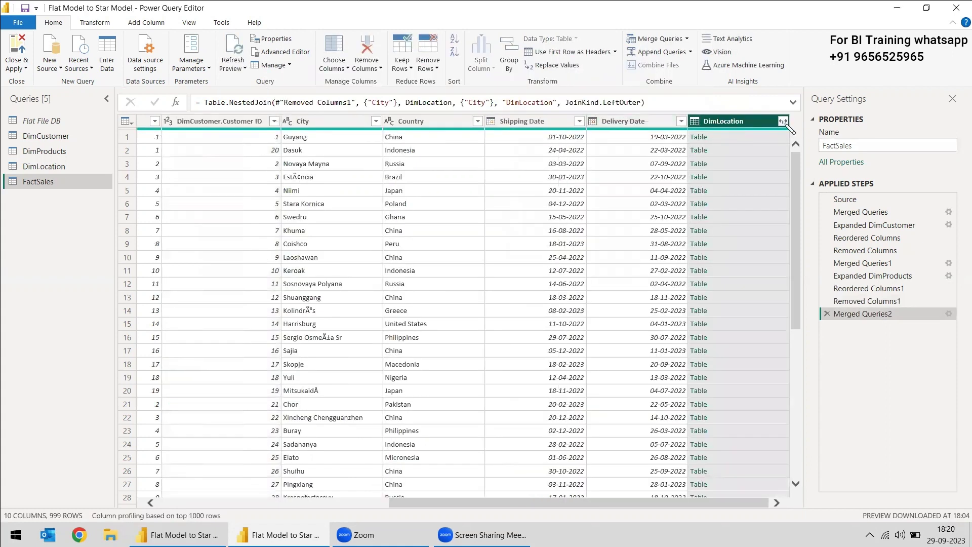
Expand only City ID from the merged DimLocation column and move it directly before City.
click(783, 121)
click(598, 172)
click(597, 185)
click(712, 267)
drag(729, 121, 338, 122)
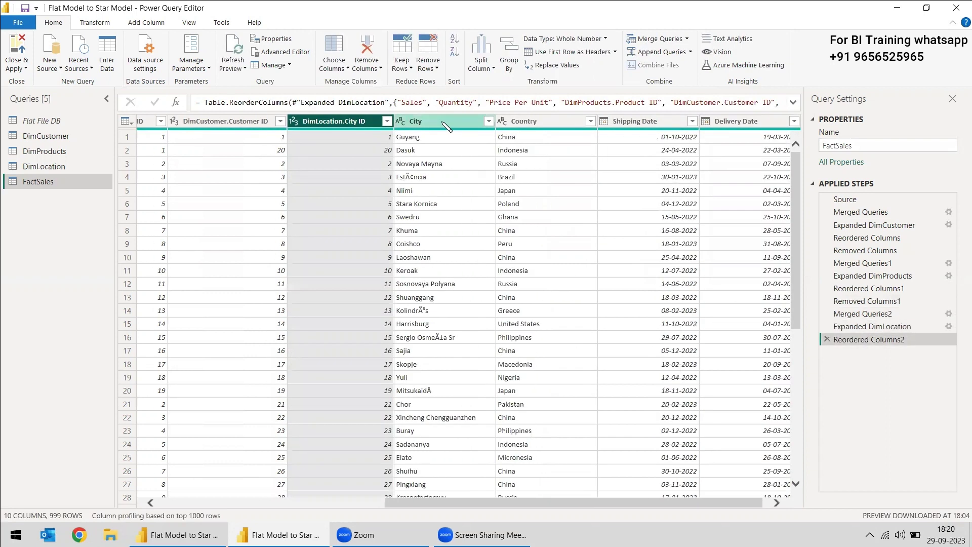
Remove the City and Country columns from FactSales.
click(442, 122)
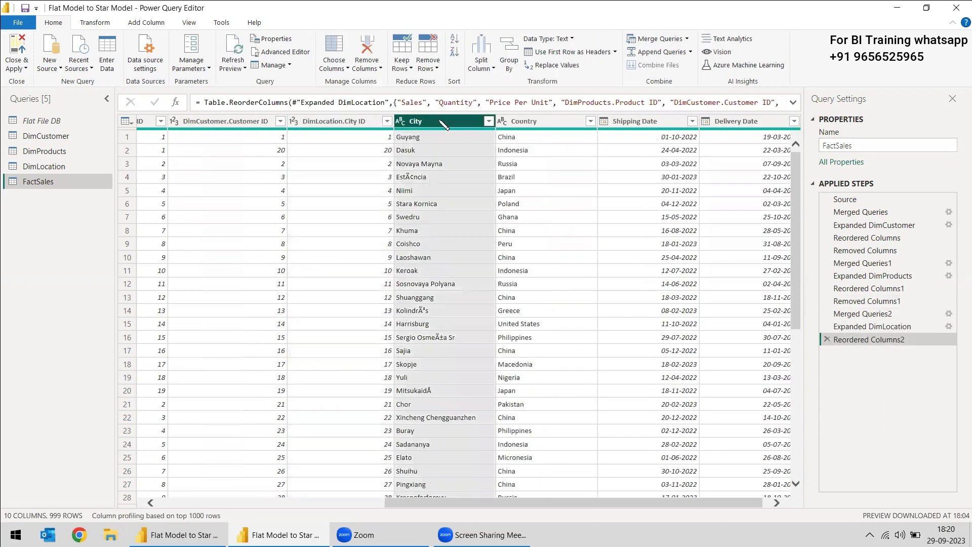
ctrl+click(527, 124)
right_click(527, 125)
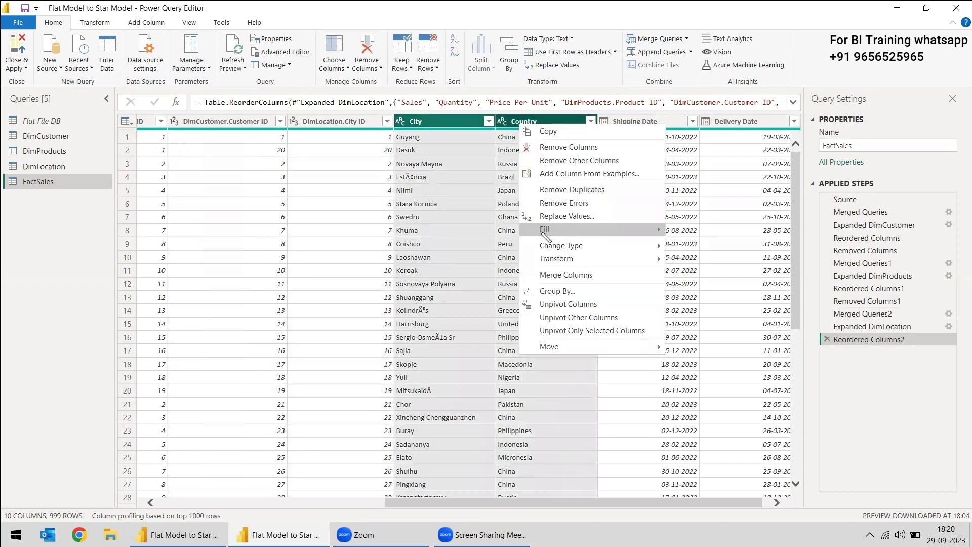
key(Delete)
Review the remaining FactSales columns, from the sales measures and dimension IDs to the shipping and delivery dates.
drag(505, 506, 377, 508)
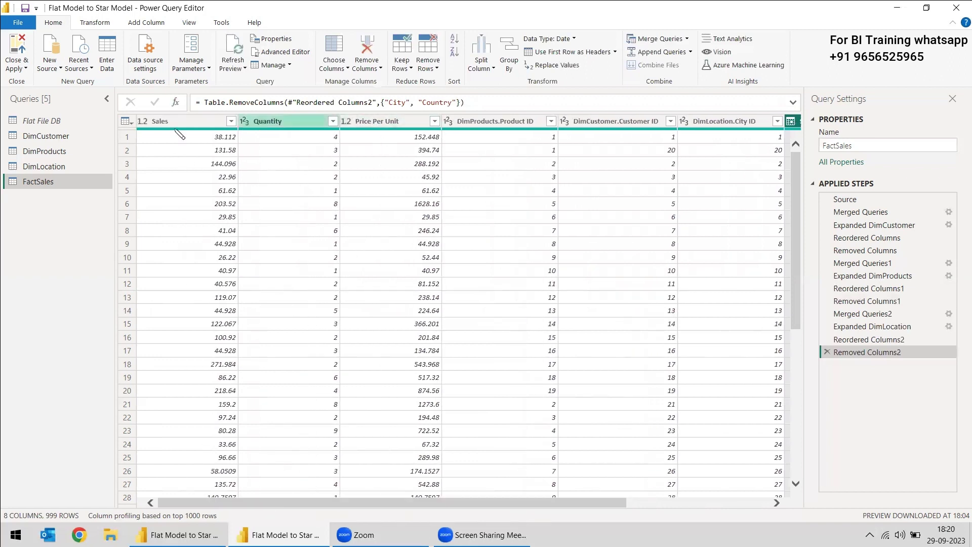
drag(471, 506, 636, 507)
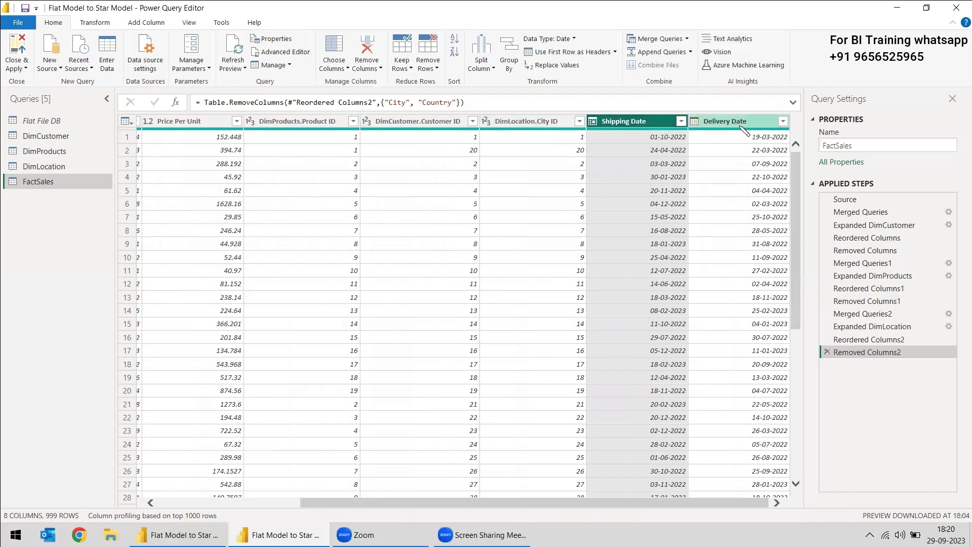
drag(577, 503, 236, 503)
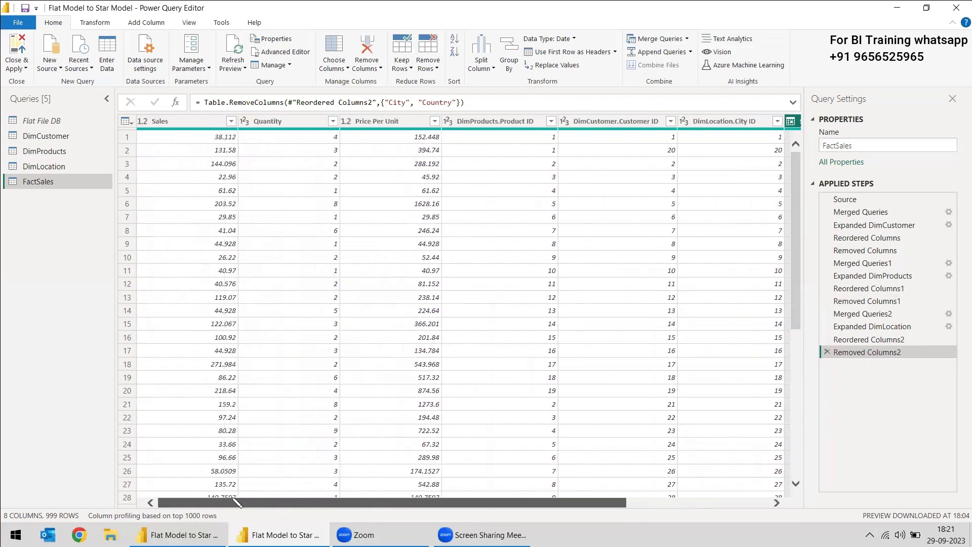
click(25, 69)
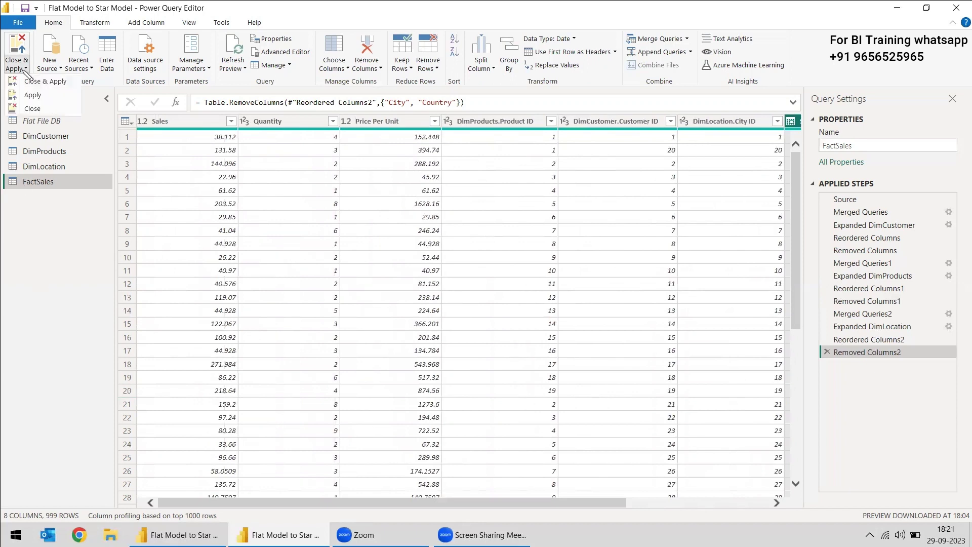
click(42, 274)
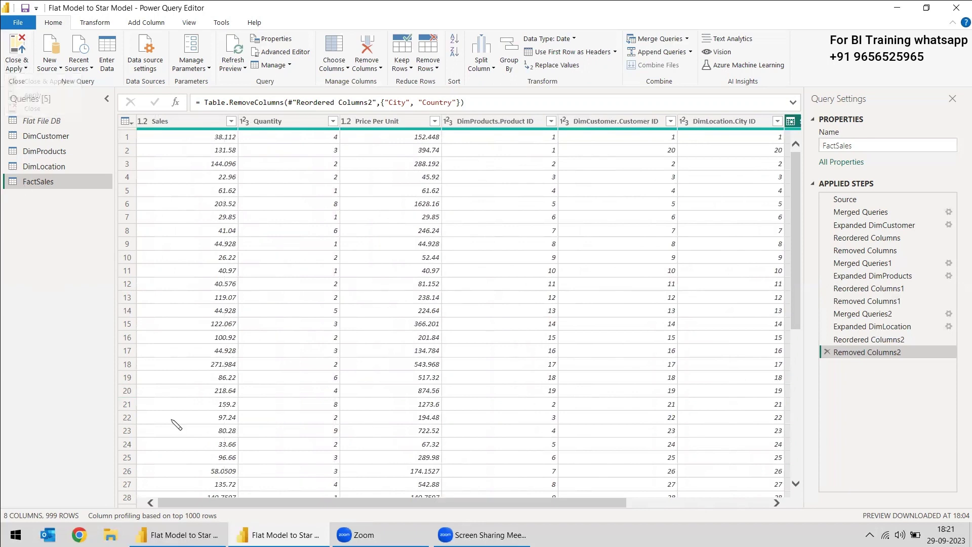
scroll(658, 303, right, 5)
click(637, 121)
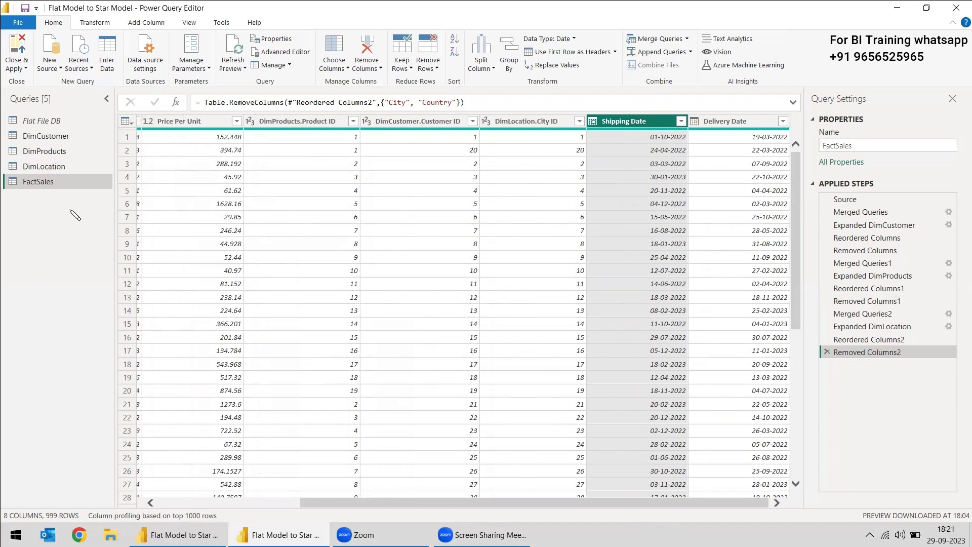
click(270, 503)
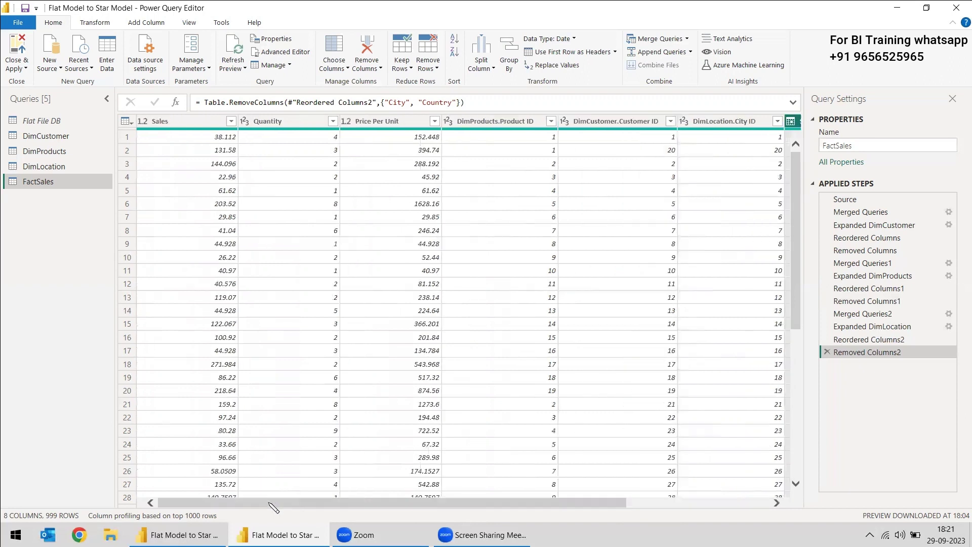
Close the query editor and apply all query changes to the data model.
click(24, 69)
click(18, 83)
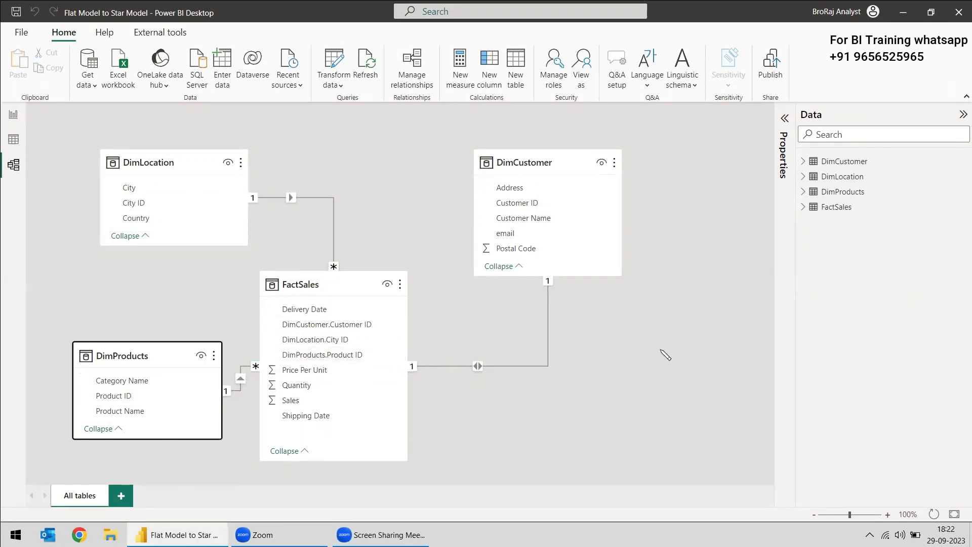
Create a calculated table with the formula DimCalendar = CALENDARAUTO().
click(15, 142)
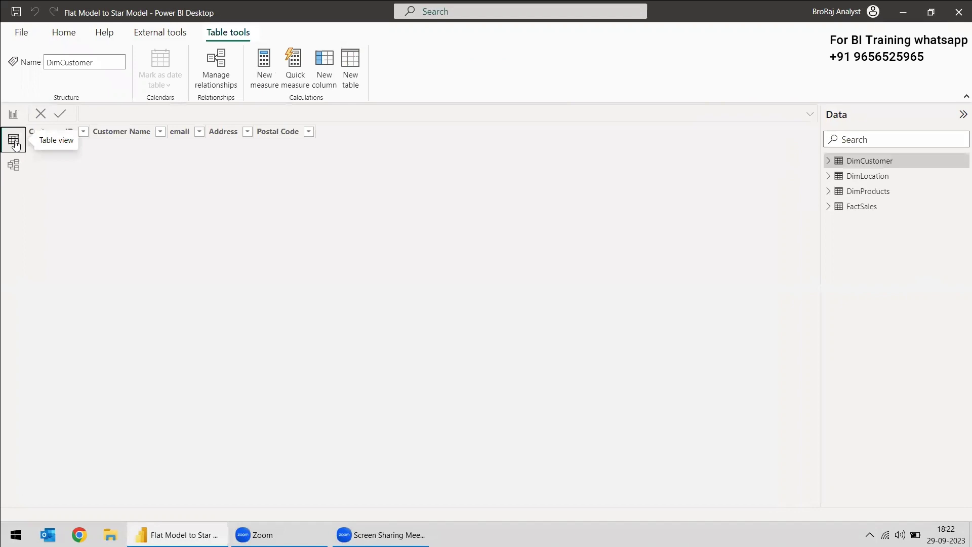
click(350, 60)
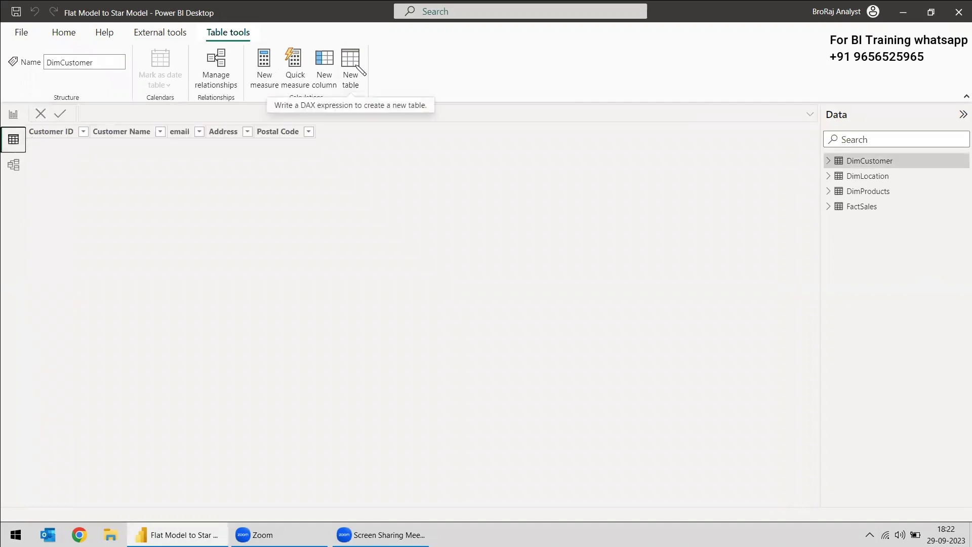
click(350, 60)
text(C)
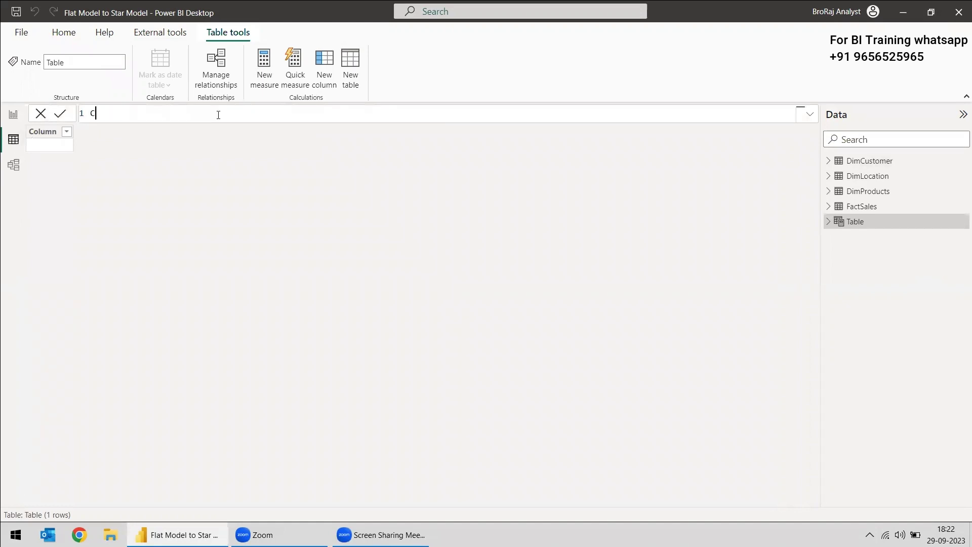
text(DimCalendar = calen)
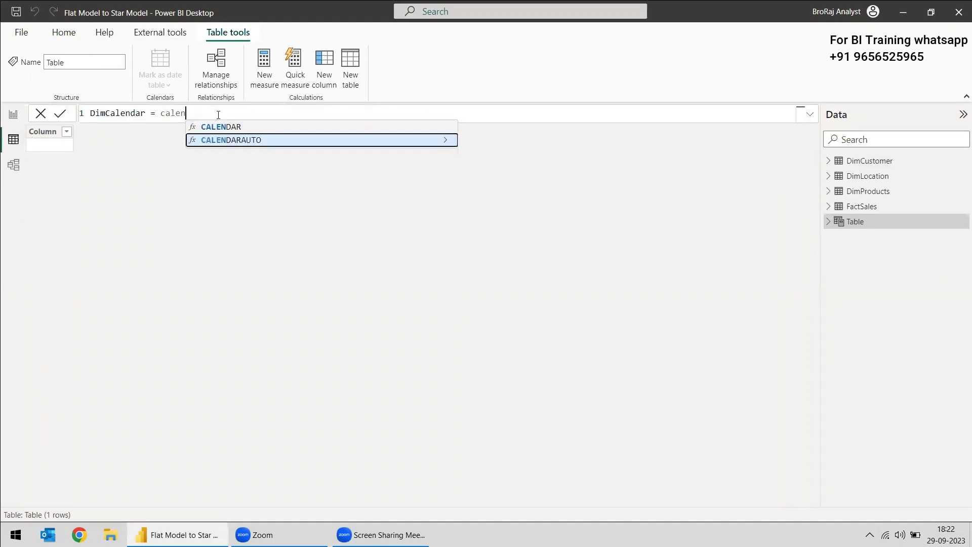
key(Tab)
text())
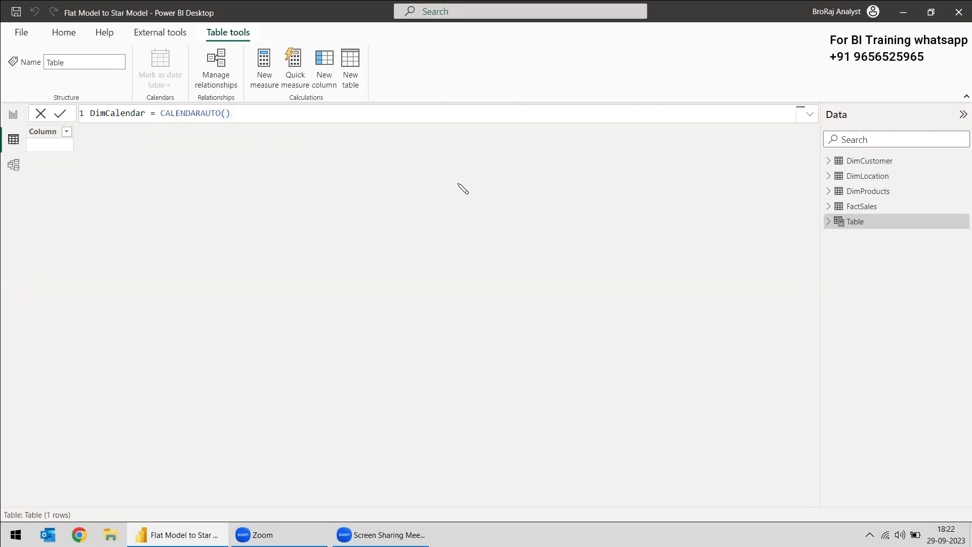
key(Return)
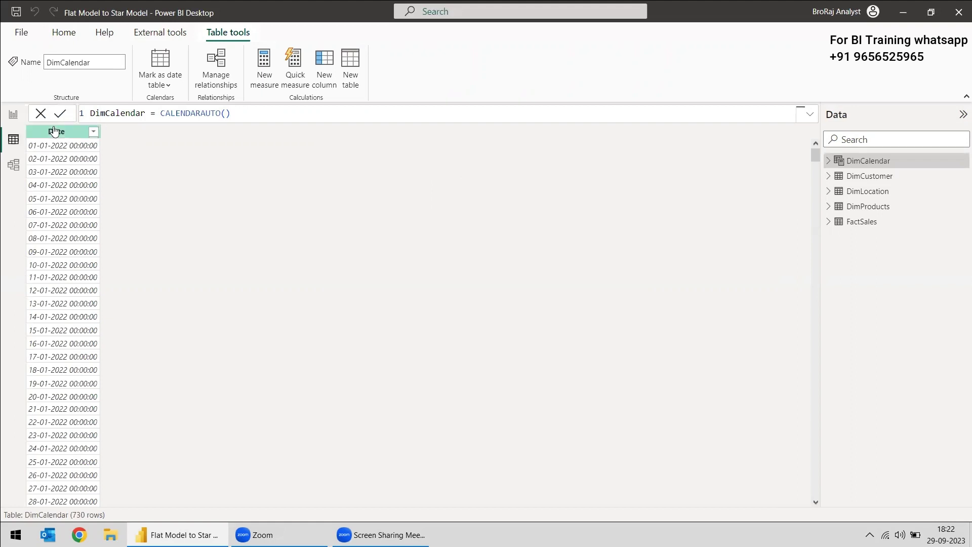
Set the DimCalendar Date column to the Date data type with the *14 March 2001 (Long Date) format.
click(55, 131)
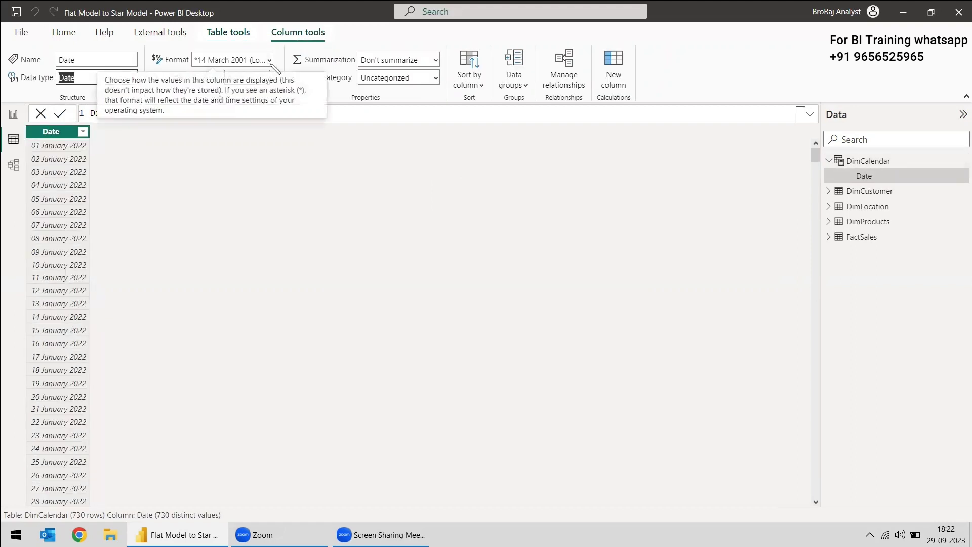
click(270, 61)
click(258, 99)
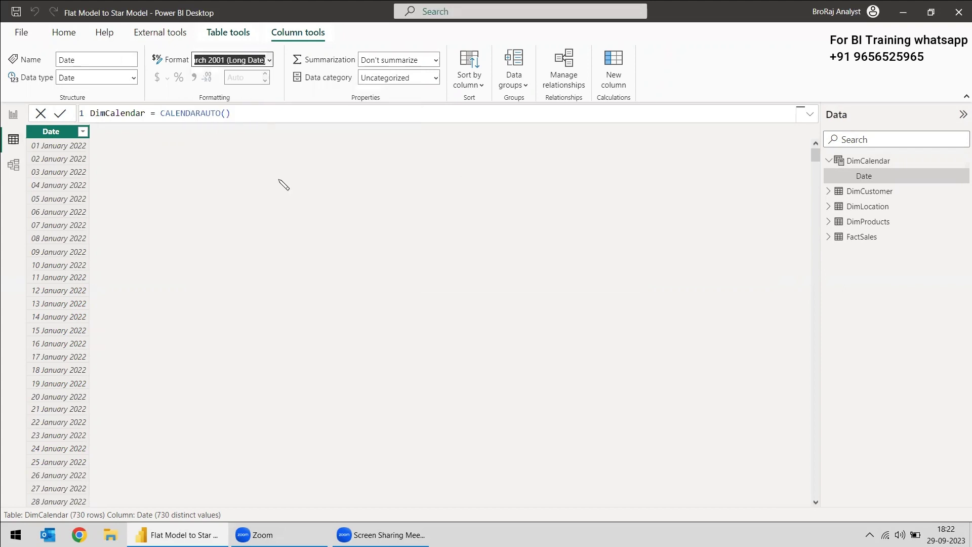
Place DimCalendar below DimCustomer in the model diagram and relate its Date column to Shipping Date and Delivery Date in FactSales.
click(14, 165)
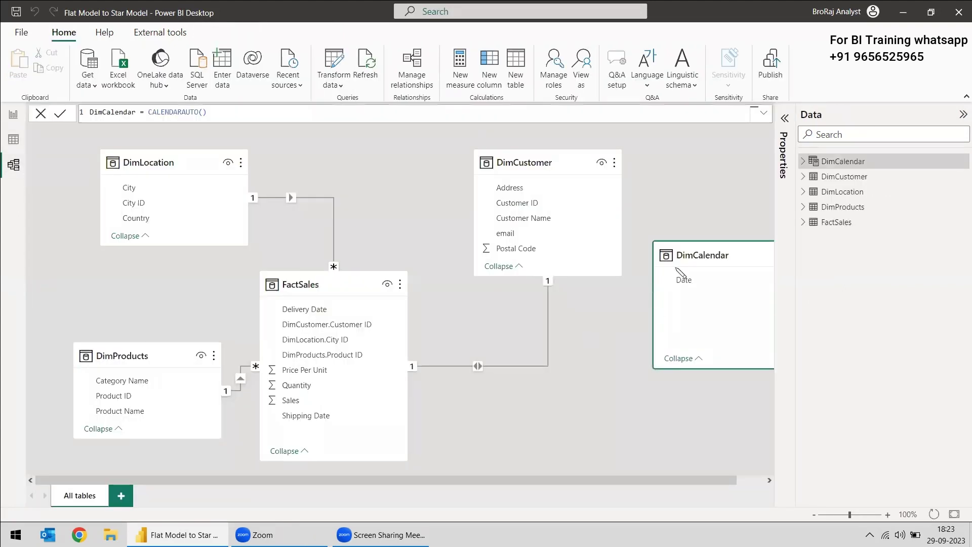
drag(690, 254, 331, 419)
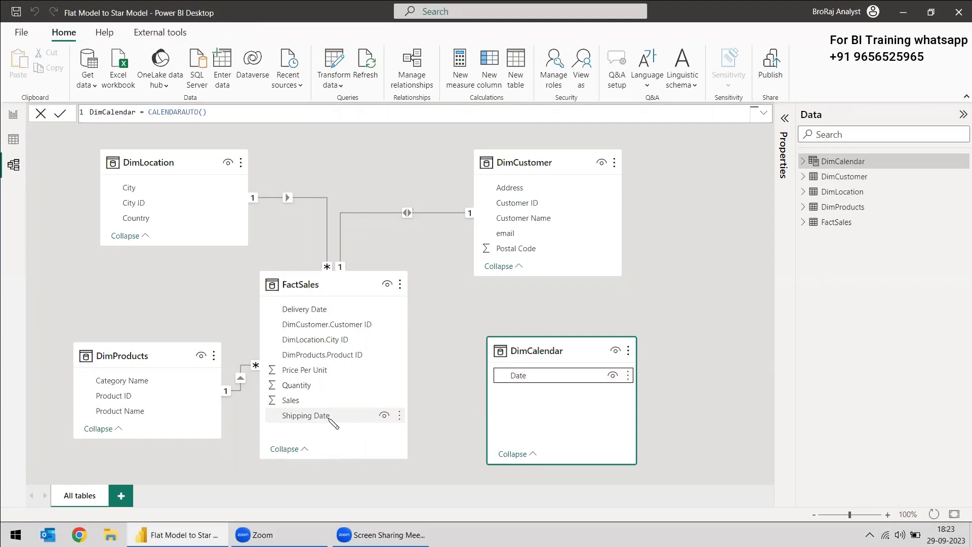
drag(527, 379, 356, 310)
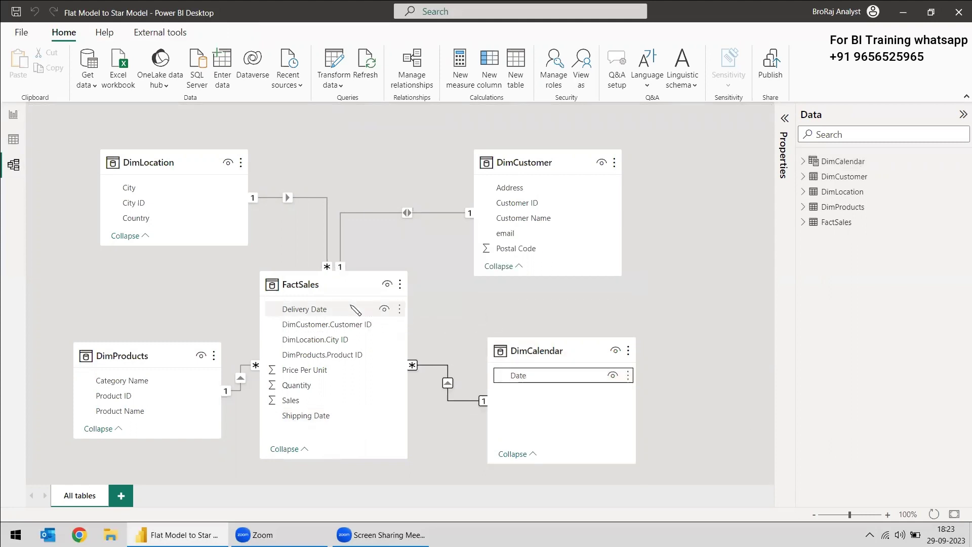